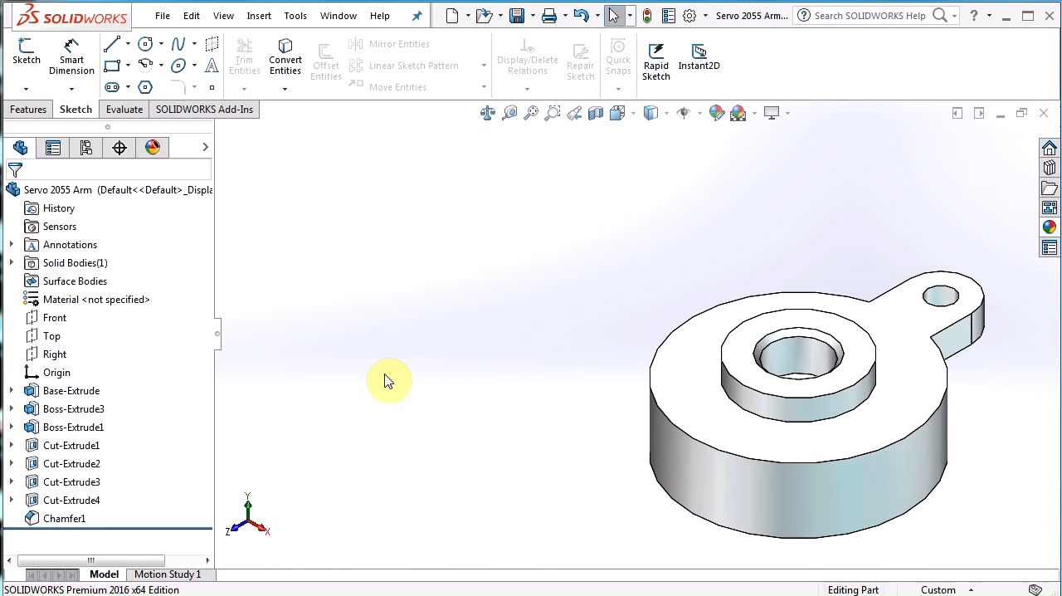
Review the part's existing configurations and the options for adding a configuration manually.
{"action": "left_click", "coordinate": [87, 149]}
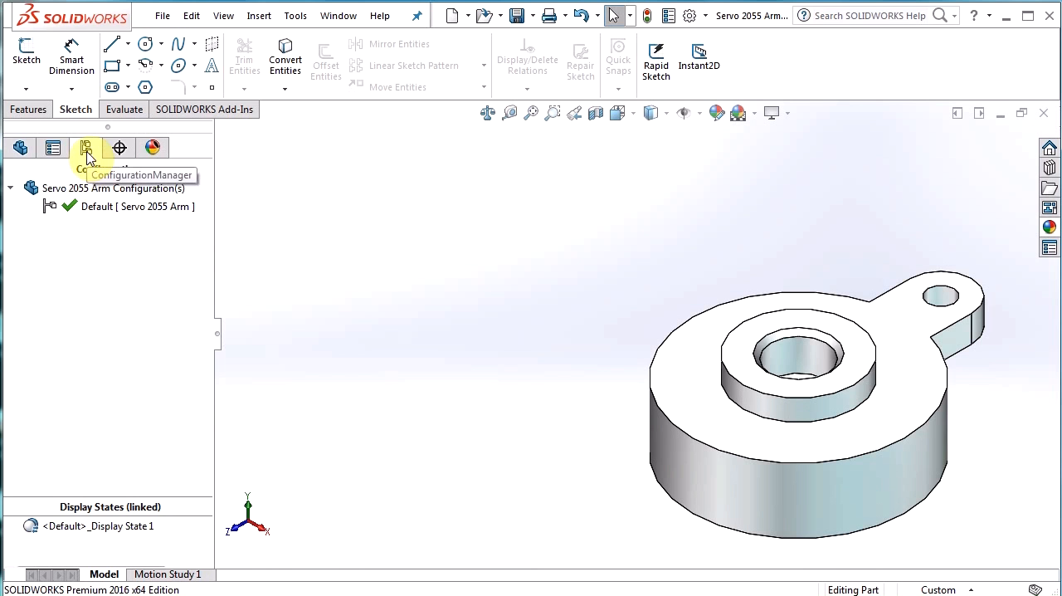
{"action": "right_click", "coordinate": [70, 262]}
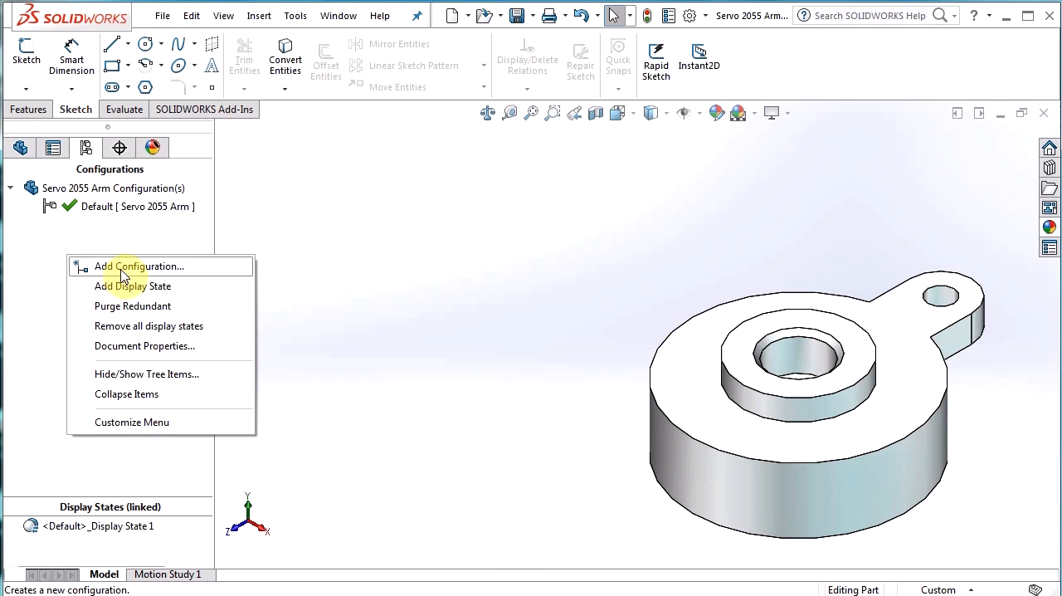
{"action": "left_click", "coordinate": [65, 242]}
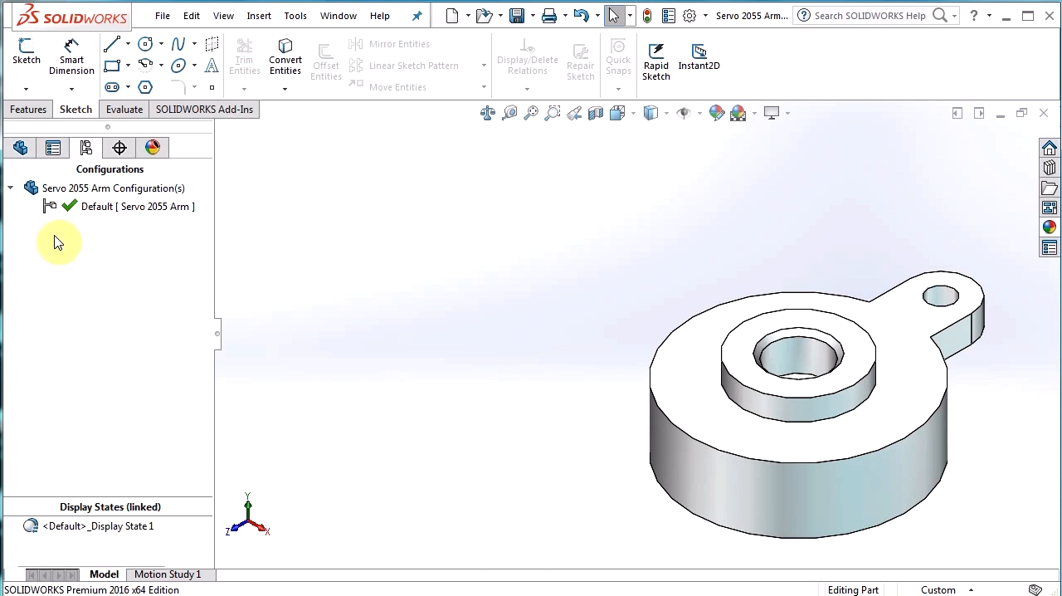
{"action": "left_click", "coordinate": [20, 150]}
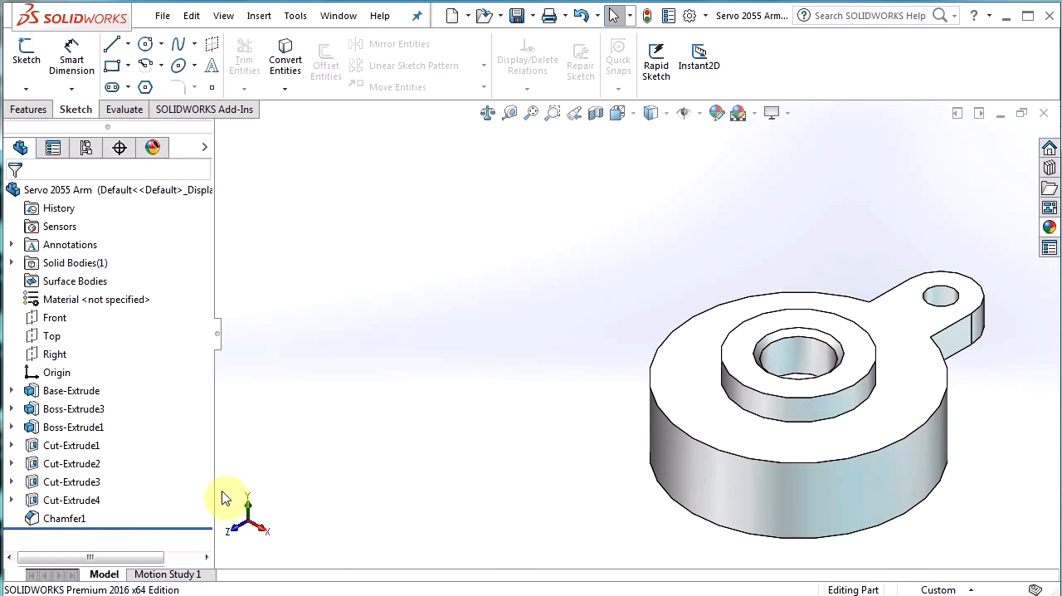
Rename the Cut-Extrude3 feature as "Shaft Hole".
{"action": "left_click", "coordinate": [55, 486]}
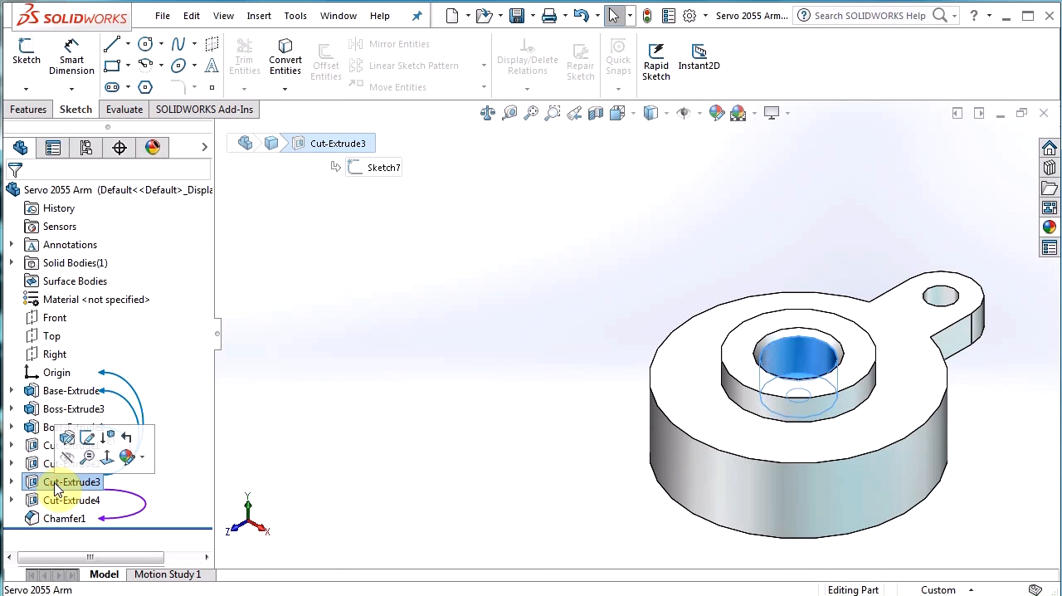
{"action": "left_click", "coordinate": [56, 483]}
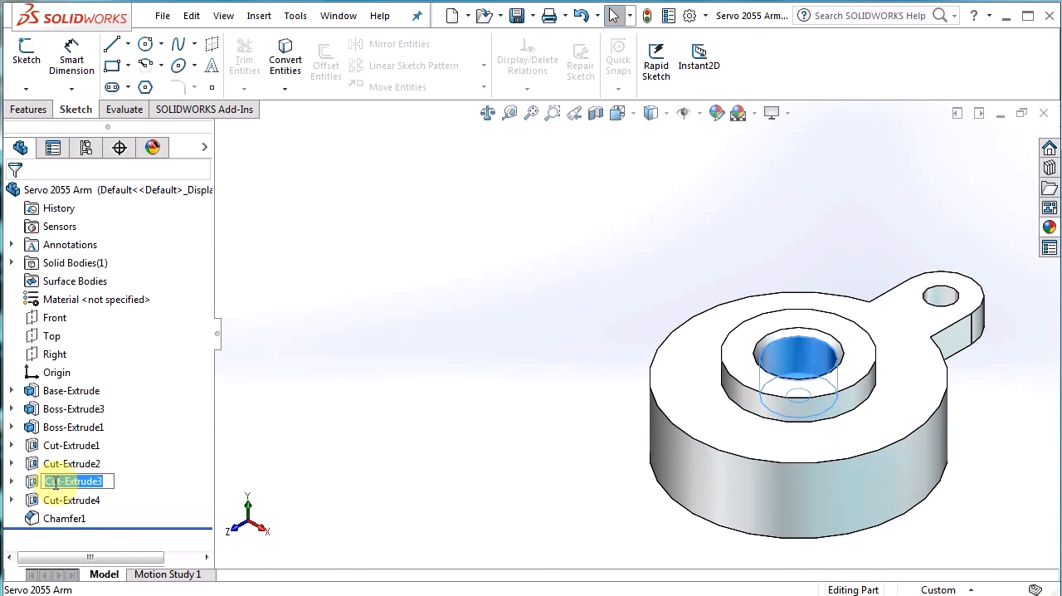
{"action": "type", "text": "Sh"}
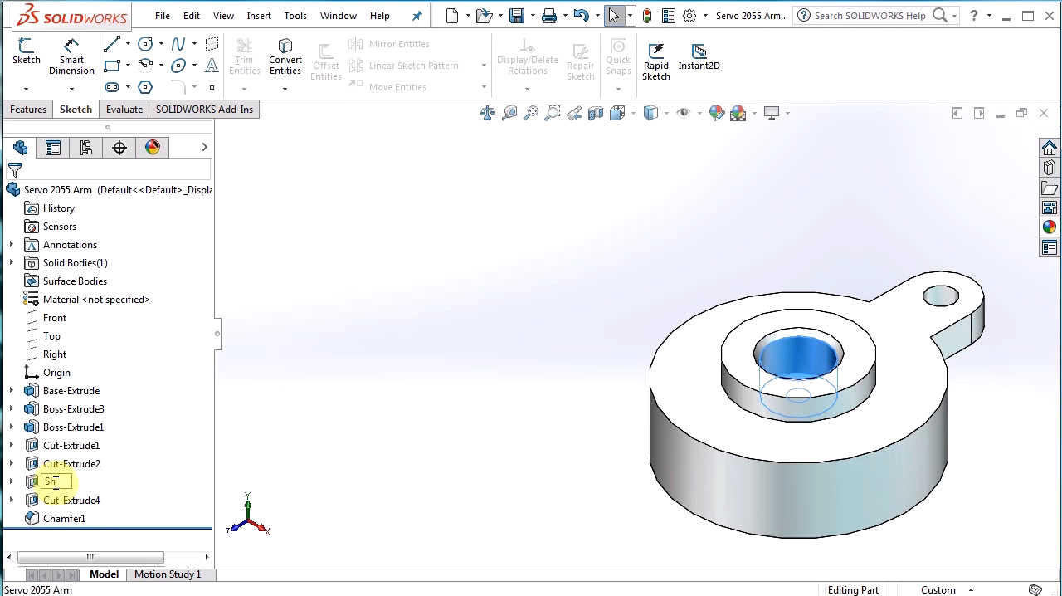
{"action": "type", "text": "aft Hole"}
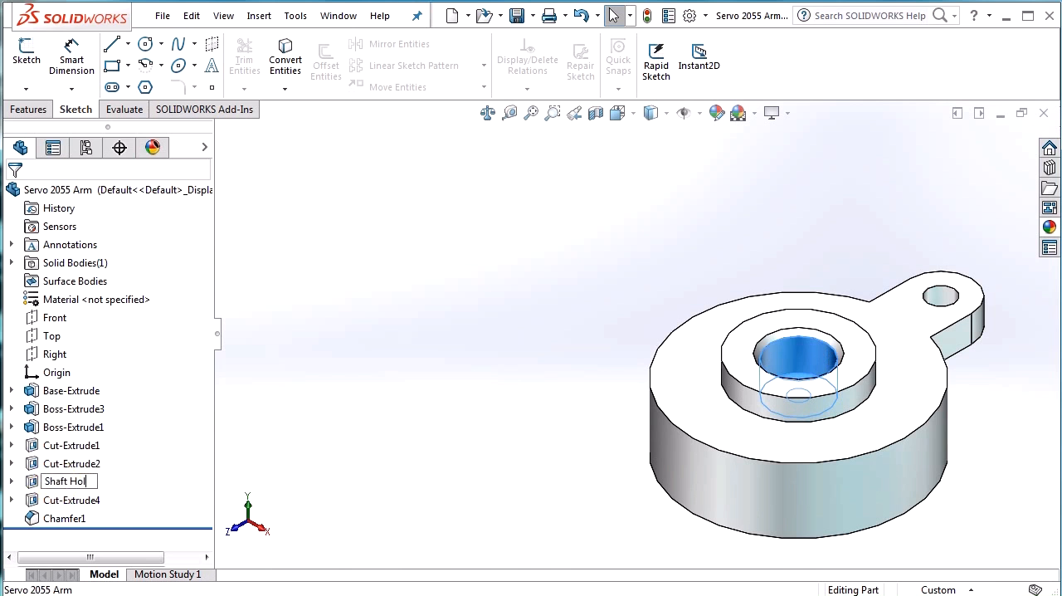
{"action": "left_click", "coordinate": [439, 424]}
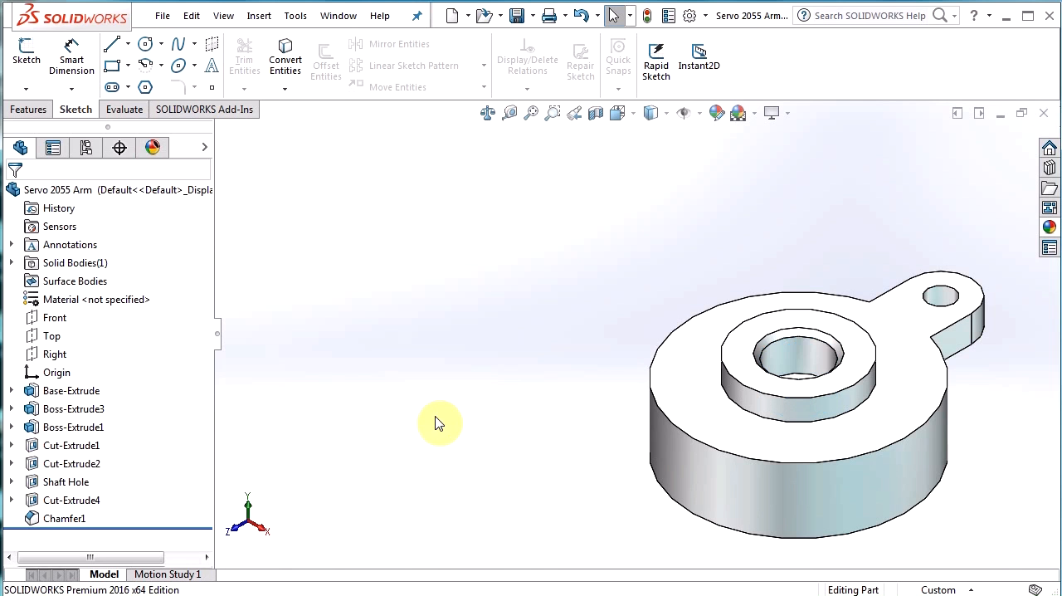
Check the annotation display options and show the dimensions of the Shaft Hole feature.
{"action": "right_click", "coordinate": [74, 248]}
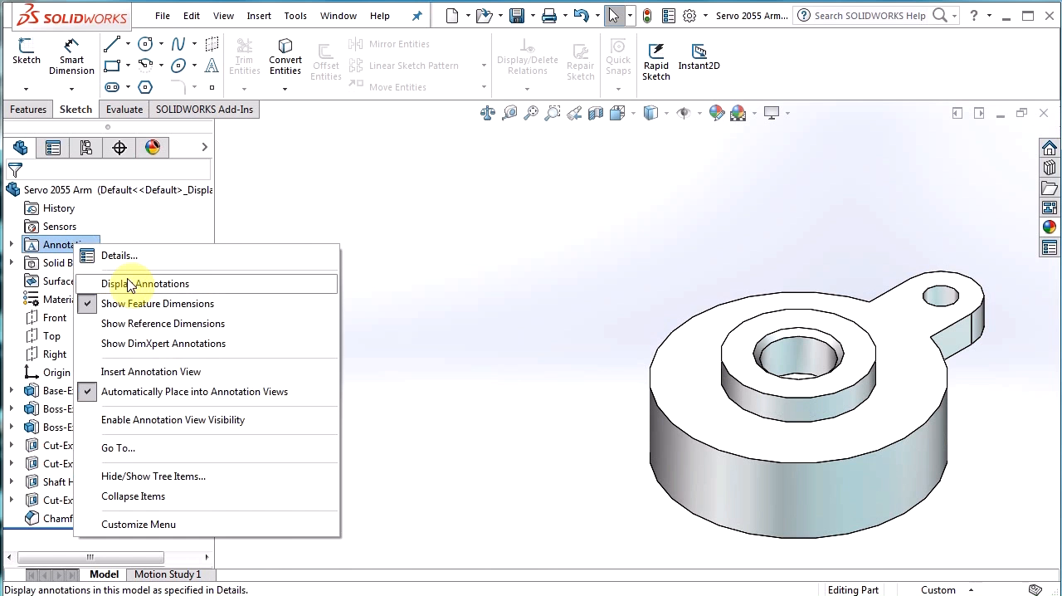
{"action": "left_click", "coordinate": [503, 362]}
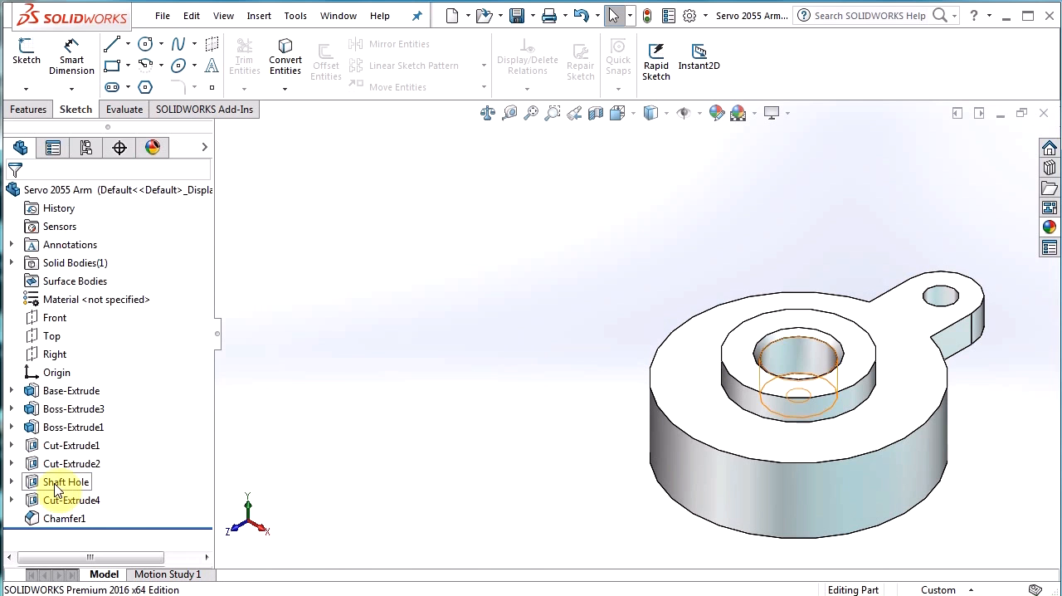
{"action": "mouse_move", "coordinate": [40, 486]}
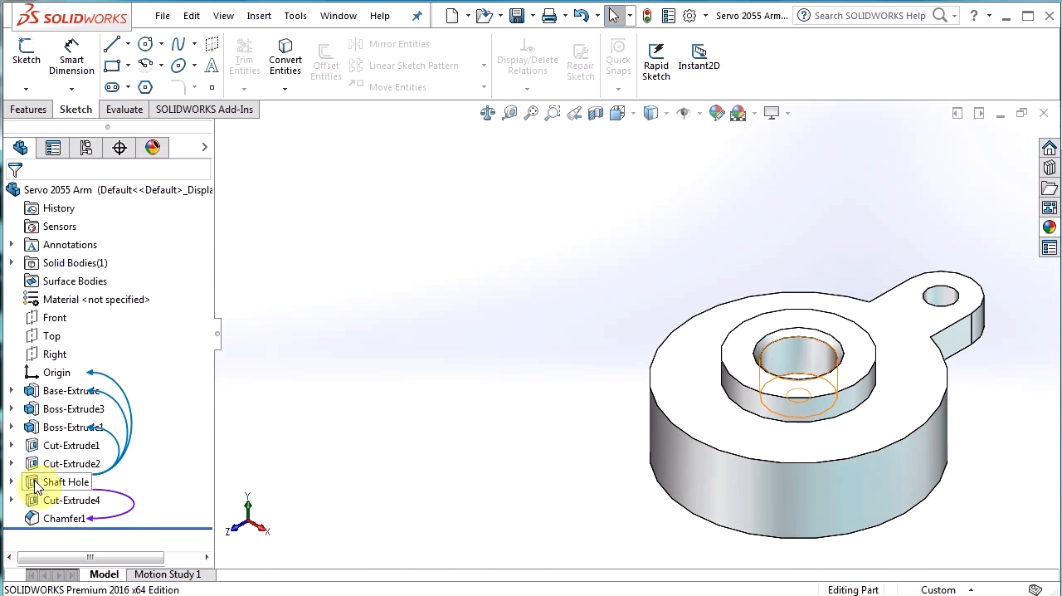
{"action": "left_click", "coordinate": [40, 483]}
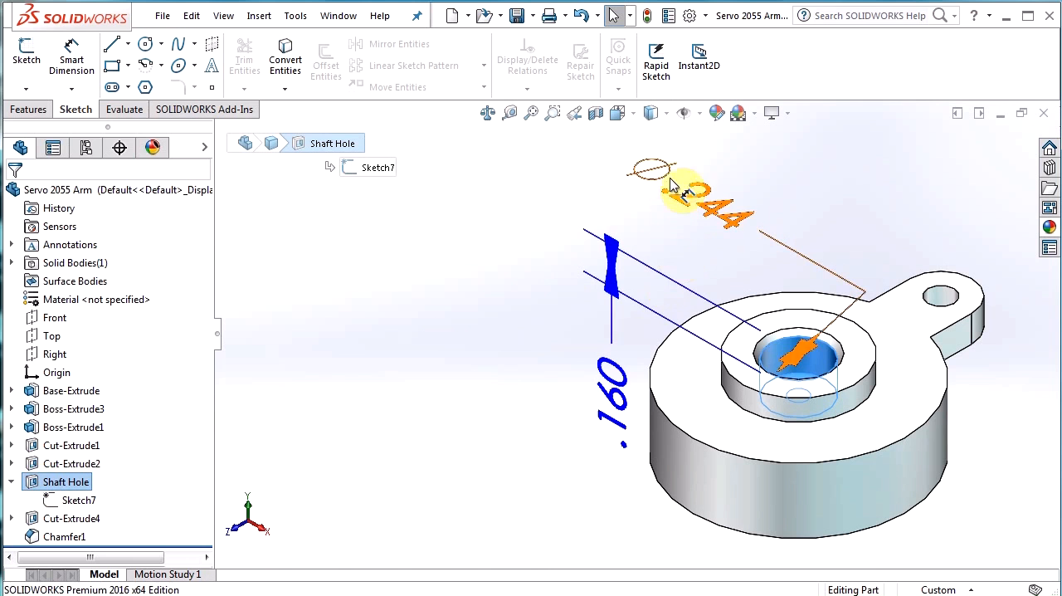
Turn on the display of dimension names and move the Shaft Hole's depth dimension farther away from the part.
{"action": "left_click", "coordinate": [683, 116]}
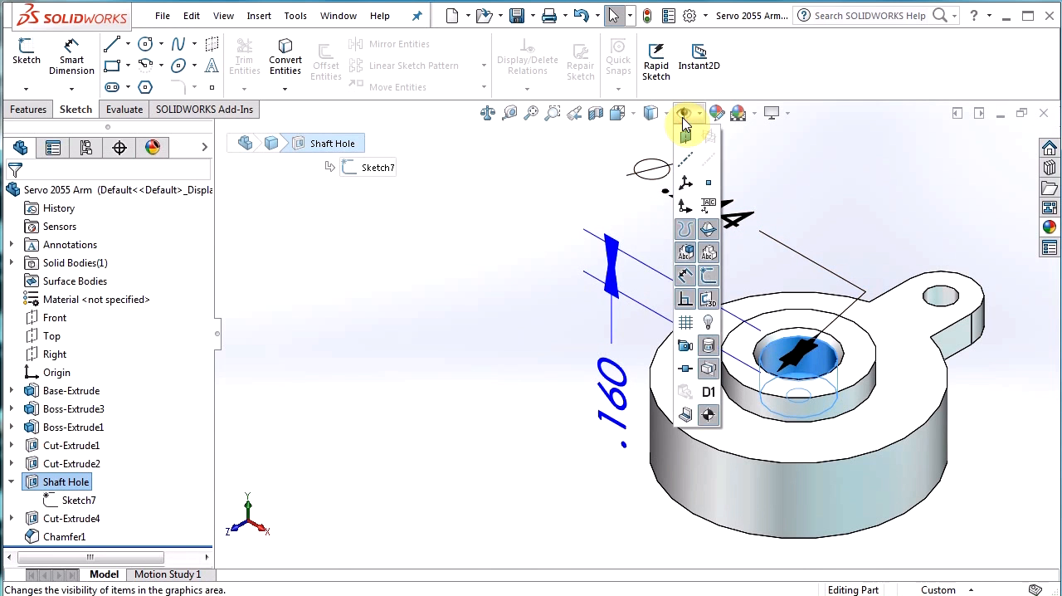
{"action": "left_click", "coordinate": [708, 395]}
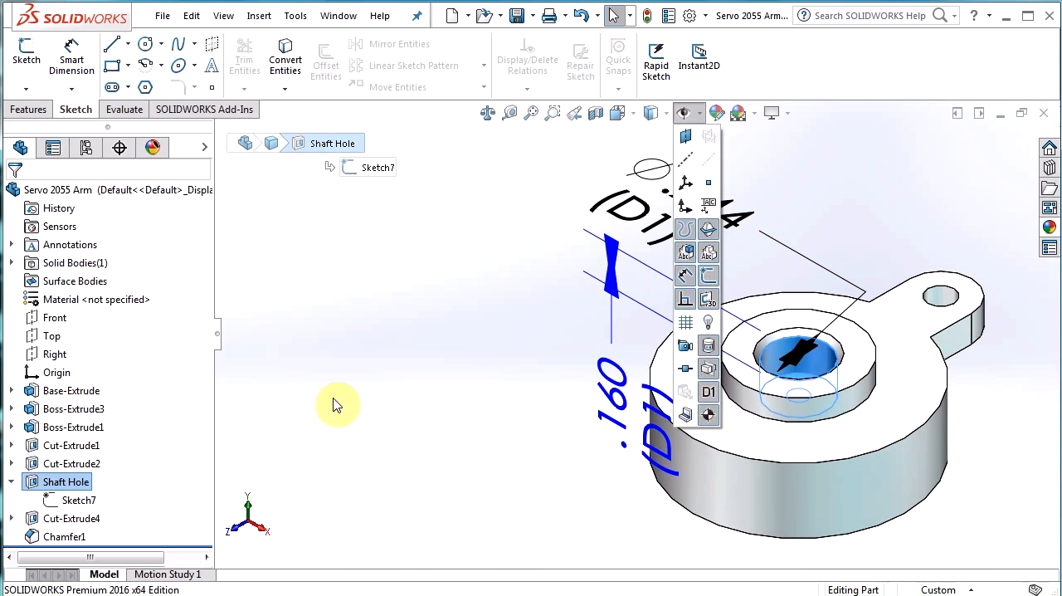
{"action": "left_click", "coordinate": [358, 388]}
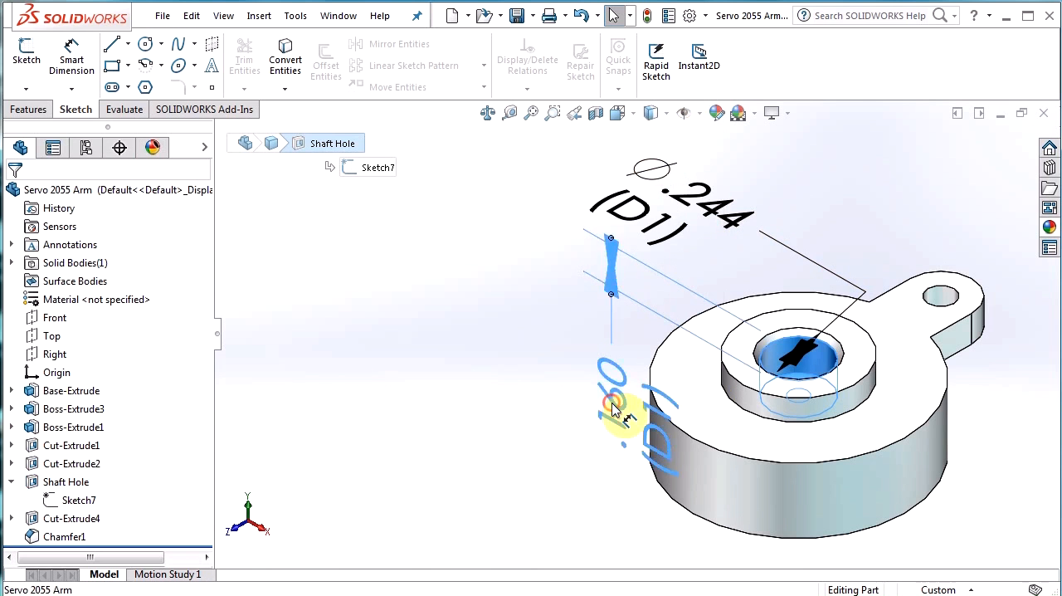
{"action": "left_click_drag", "start_coordinate": [623, 403], "coordinate": [573, 397]}
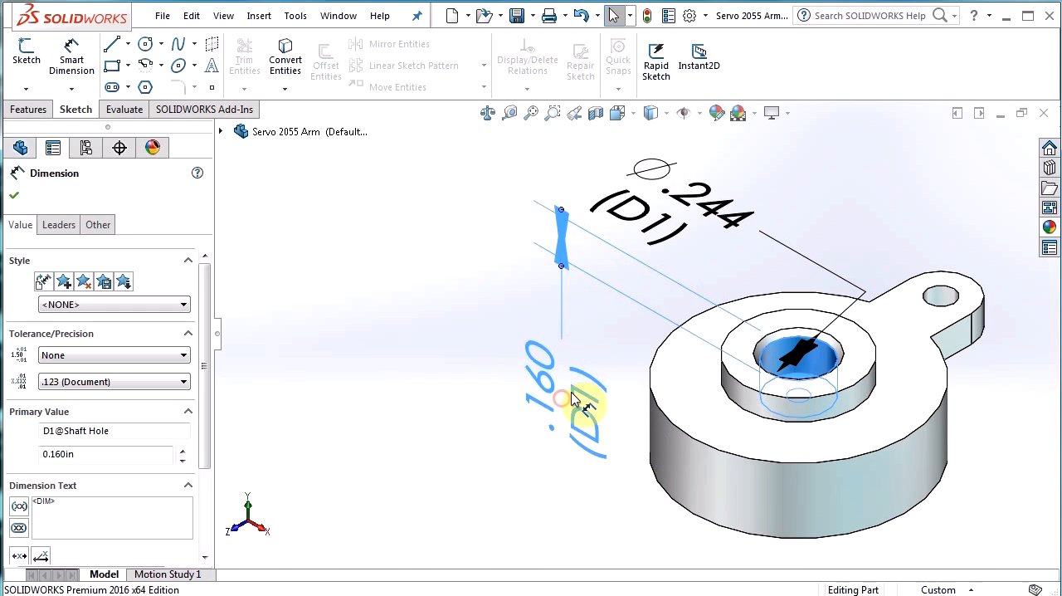
{"action": "left_click", "coordinate": [446, 351]}
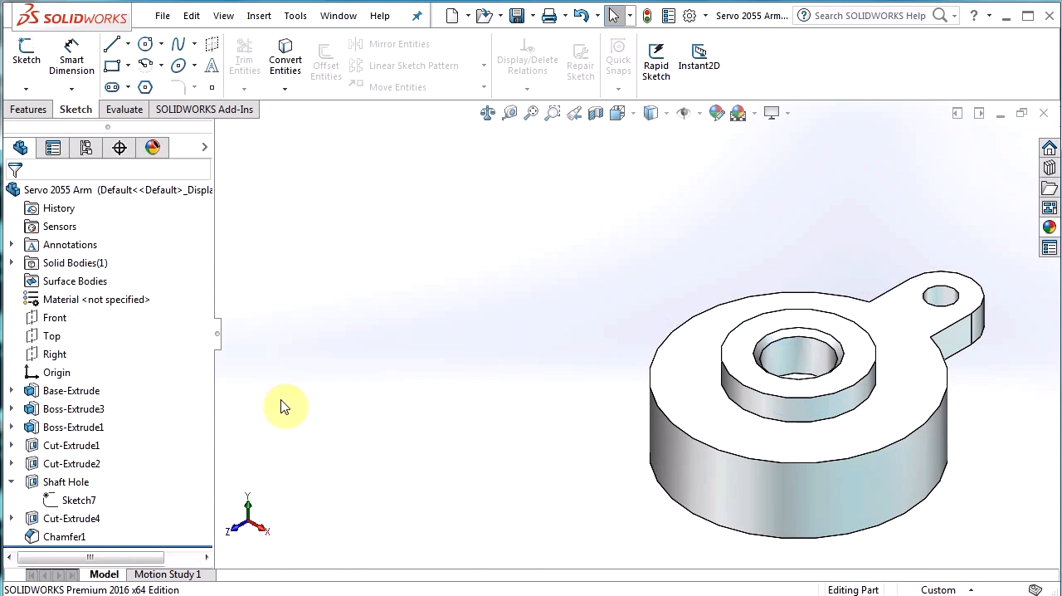
Rename the Shaft Hole's diameter dimension as Hole_dia.
{"action": "left_click", "coordinate": [56, 483]}
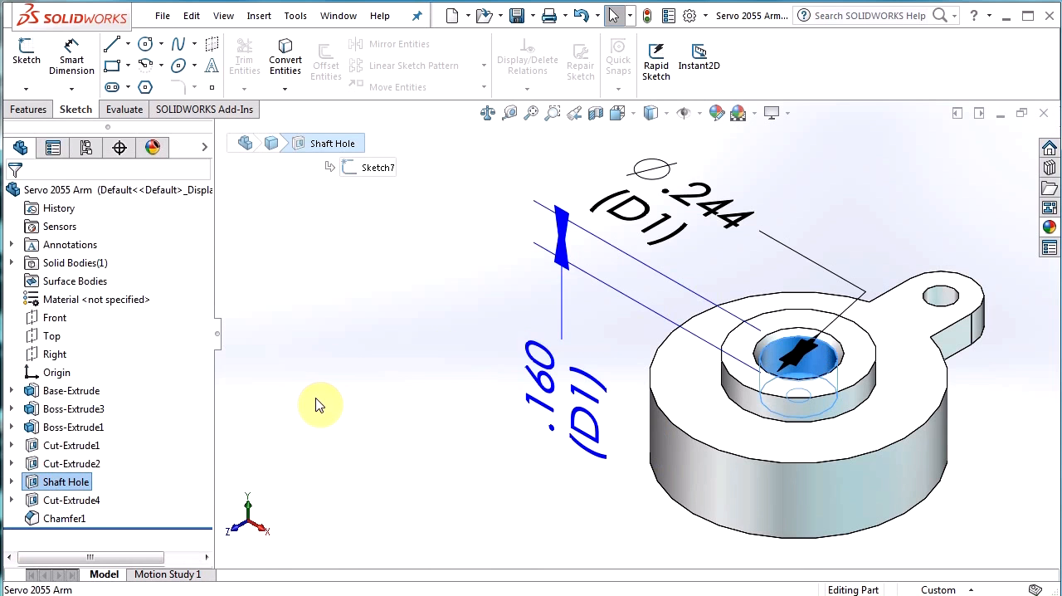
{"action": "double_click", "coordinate": [646, 224]}
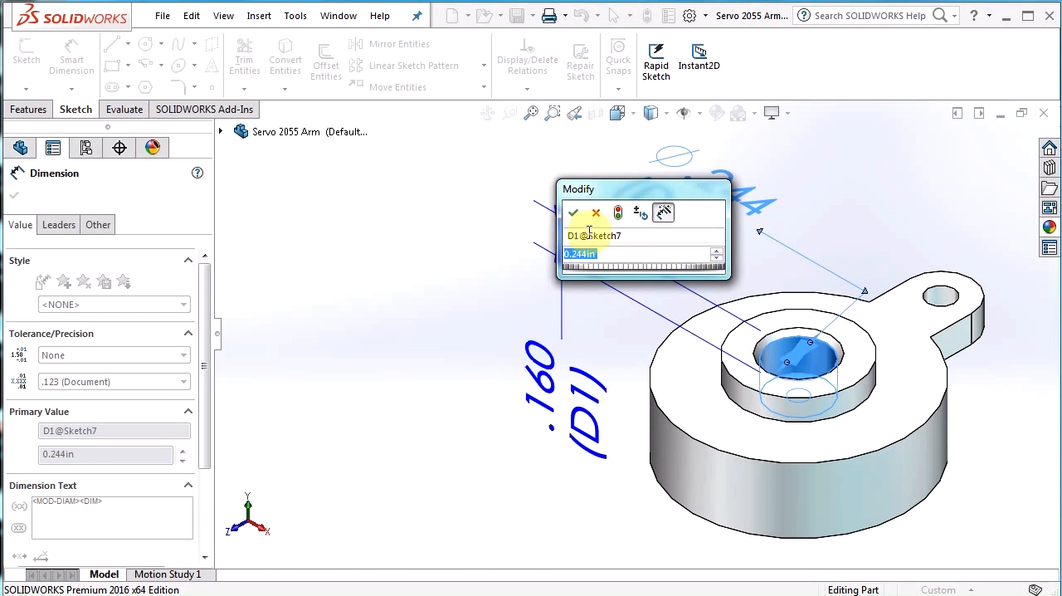
{"action": "left_click", "coordinate": [591, 236]}
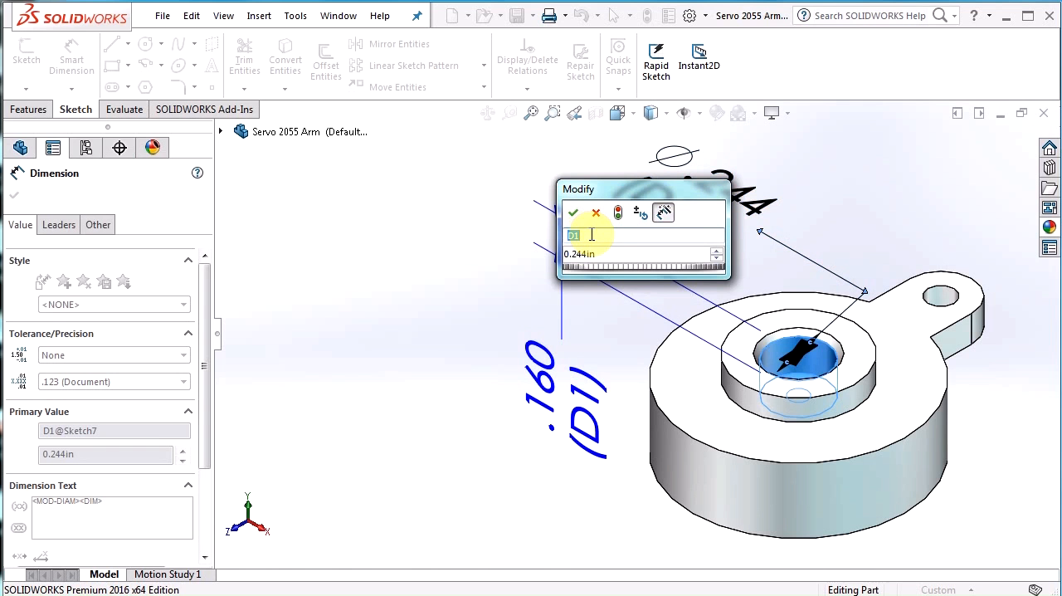
{"action": "type", "text": "Hole"}
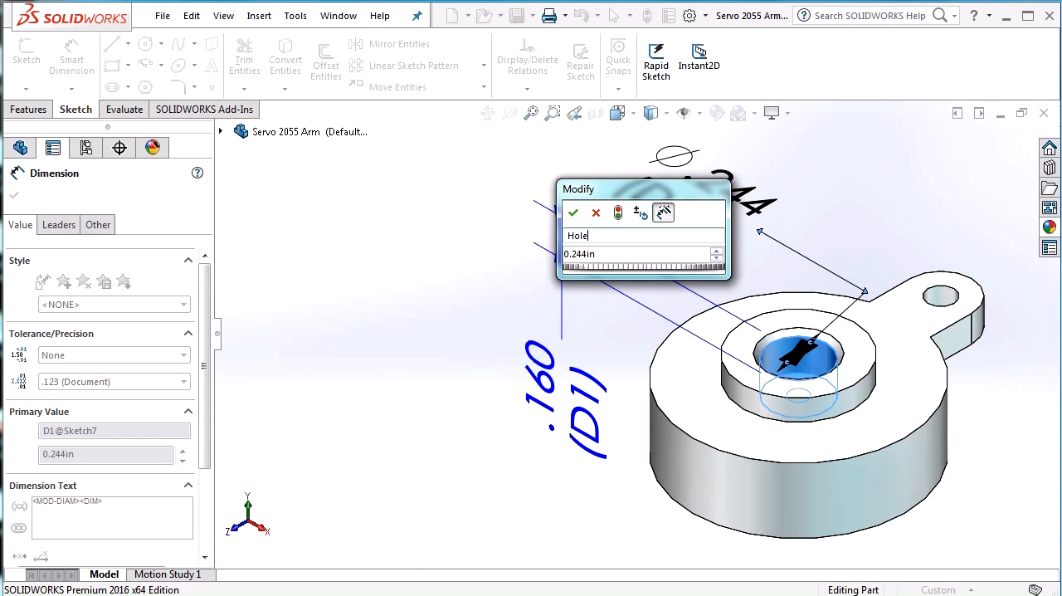
{"action": "type", "text": "_dia"}
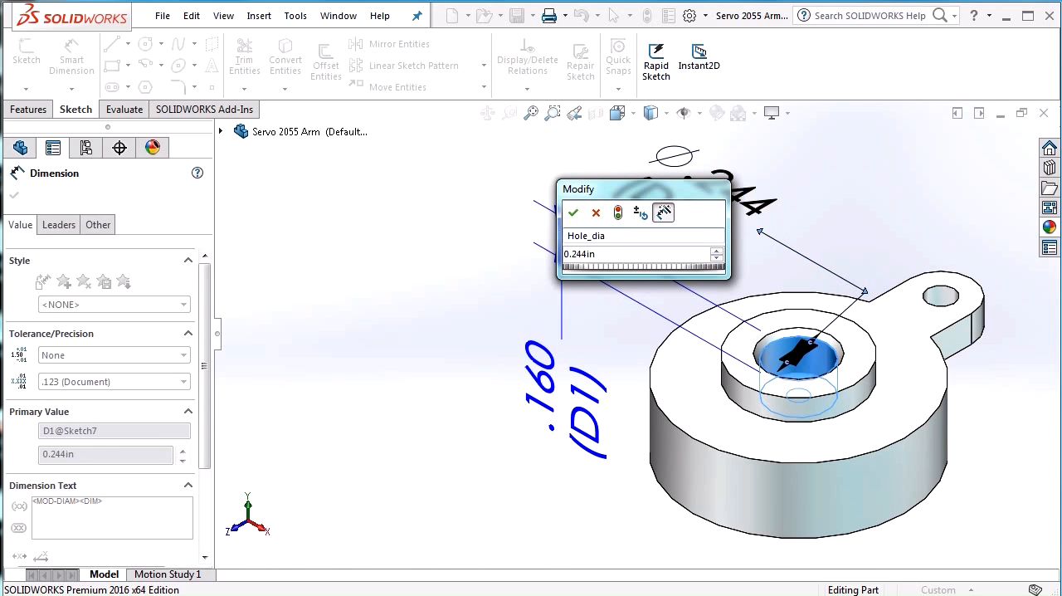
{"action": "left_click", "coordinate": [574, 213]}
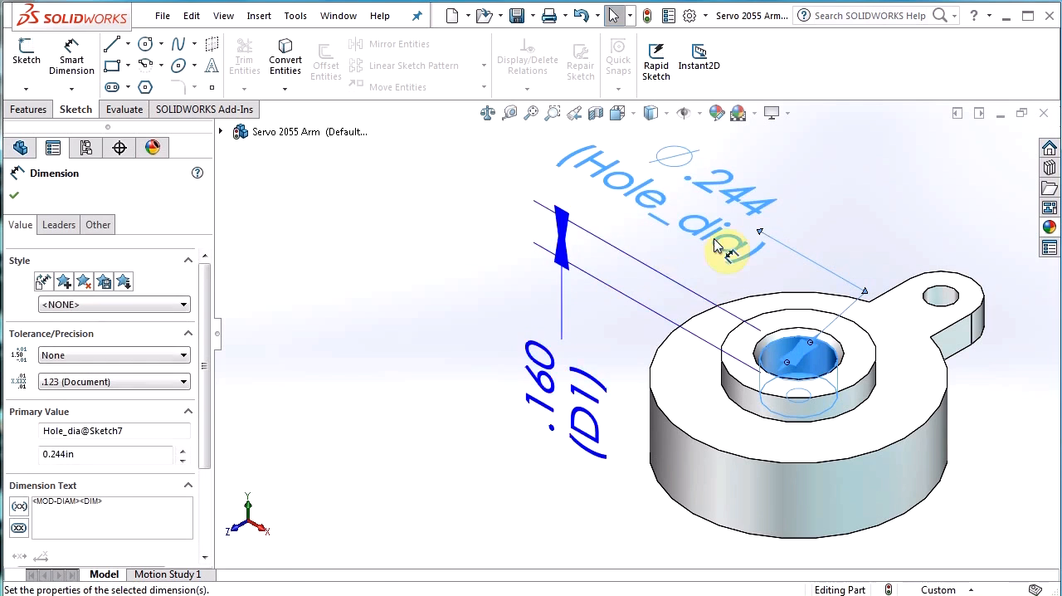
Rename the Shaft Hole's depth dimension as Hole_depth and deselect the feature.
{"action": "double_click", "coordinate": [600, 437]}
{"action": "left_click", "coordinate": [531, 431]}
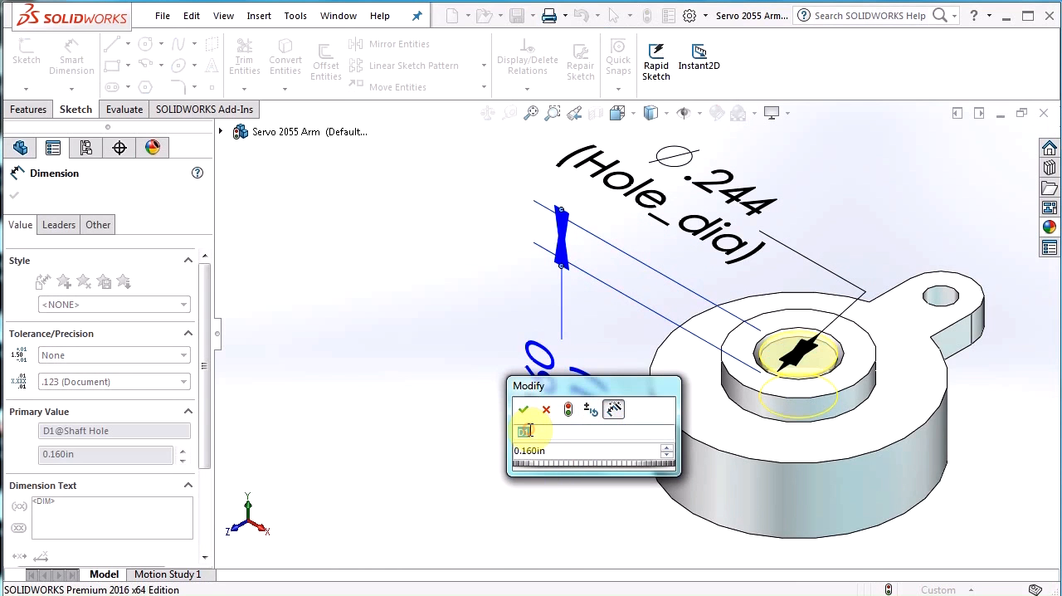
{"action": "type", "text": "Hole"}
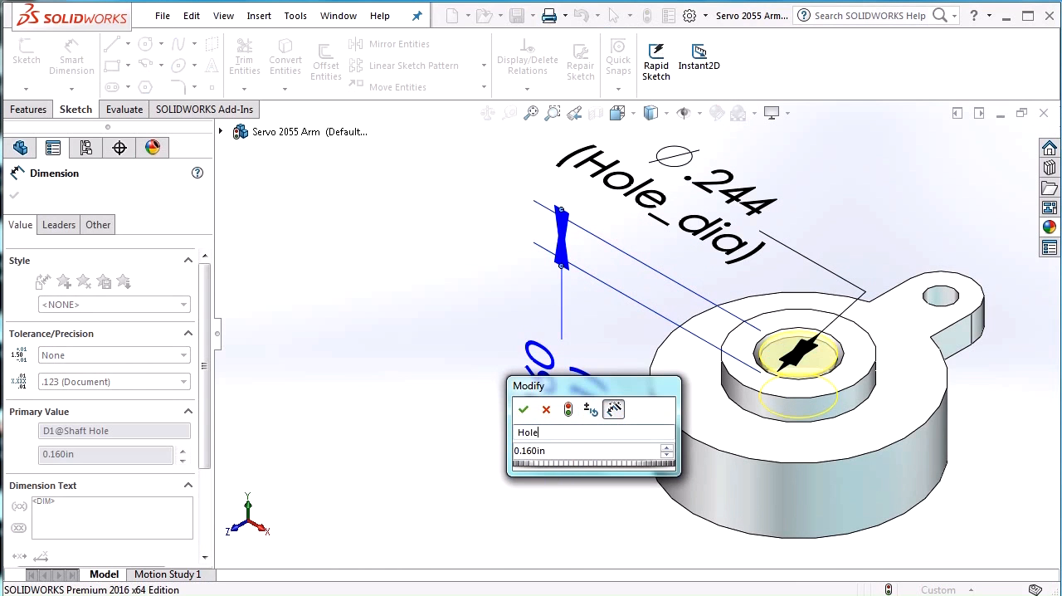
{"action": "type", "text": "_depth"}
{"action": "left_click", "coordinate": [403, 394]}
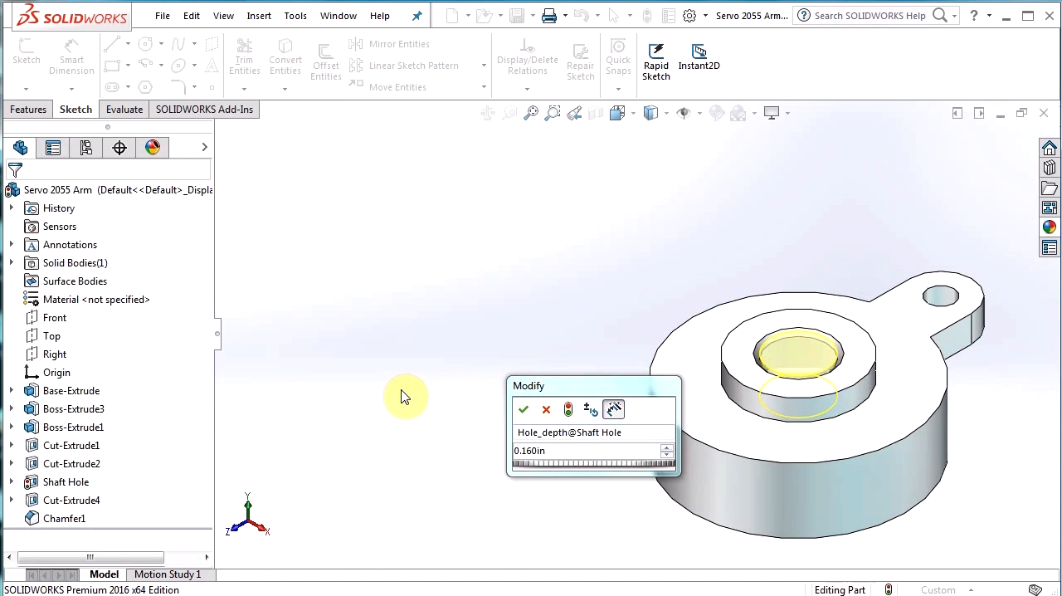
{"action": "left_click", "coordinate": [523, 409]}
{"action": "left_click", "coordinate": [469, 316]}
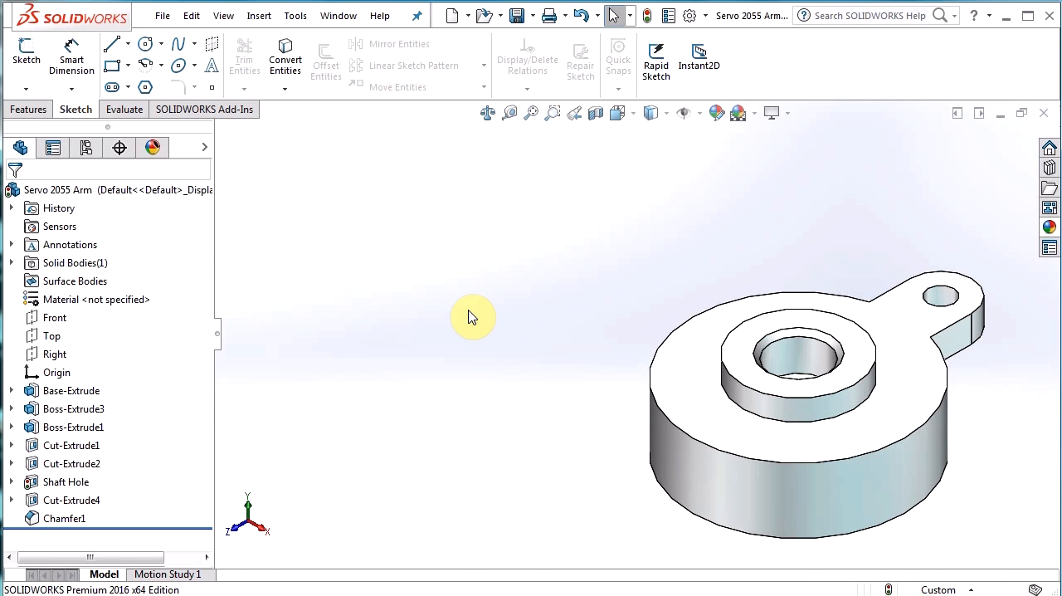
Insert a design table from a blank source, allowing model edits to update the table.
{"action": "left_click", "coordinate": [258, 16]}
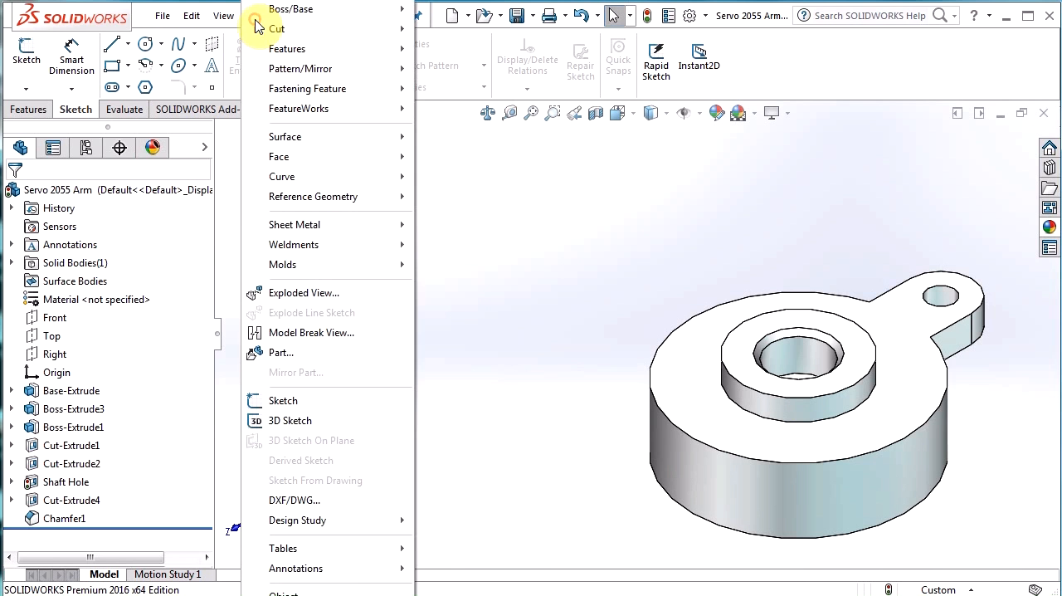
{"action": "mouse_move", "coordinate": [349, 549]}
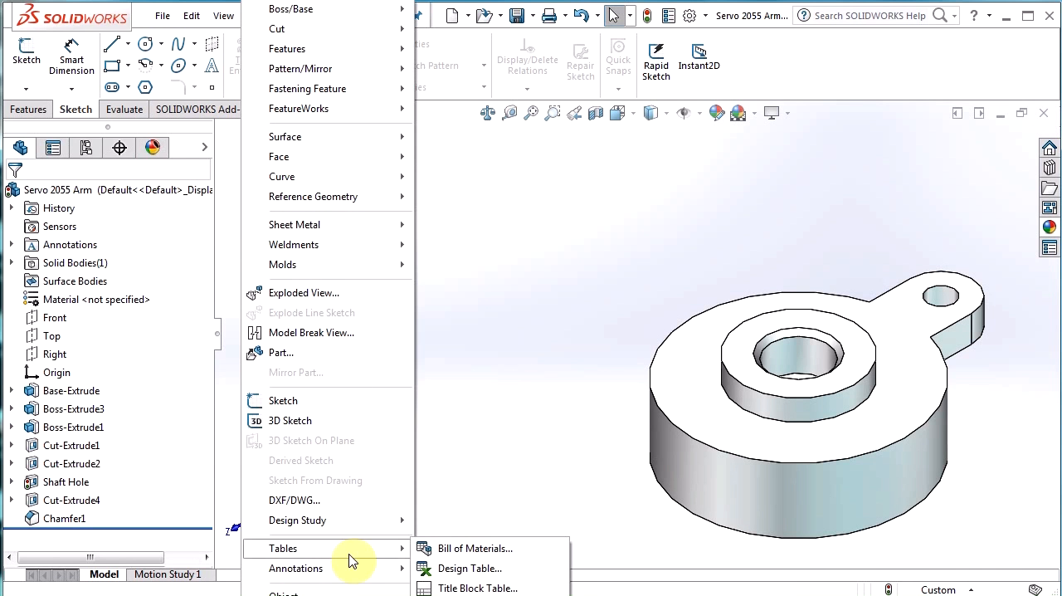
{"action": "left_click", "coordinate": [448, 570]}
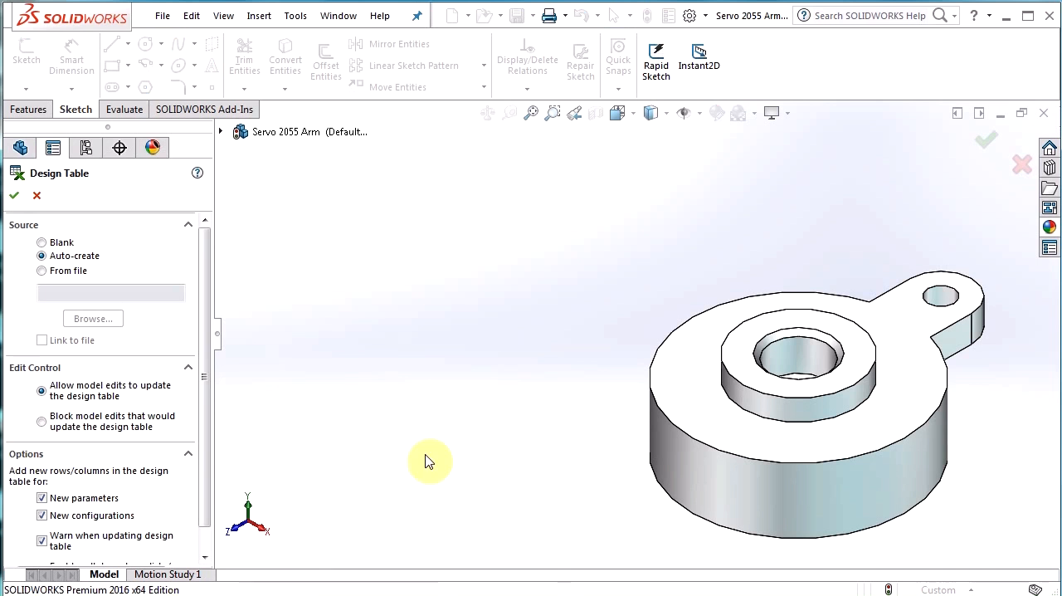
{"action": "left_click", "coordinate": [71, 242]}
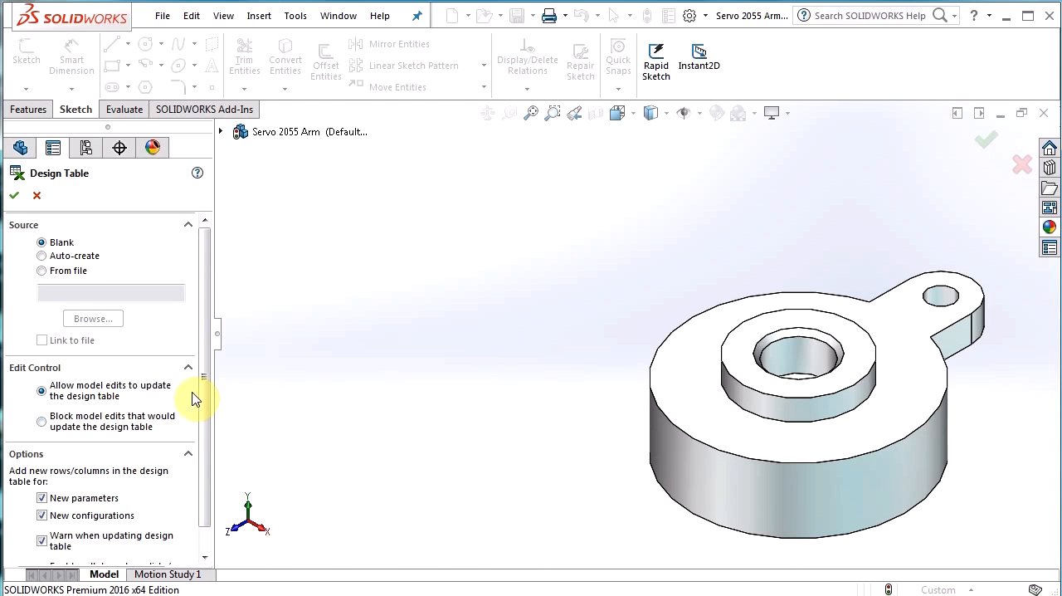
{"action": "scroll", "coordinate": [205, 456], "scroll_direction": "down", "scroll_amount": 1}
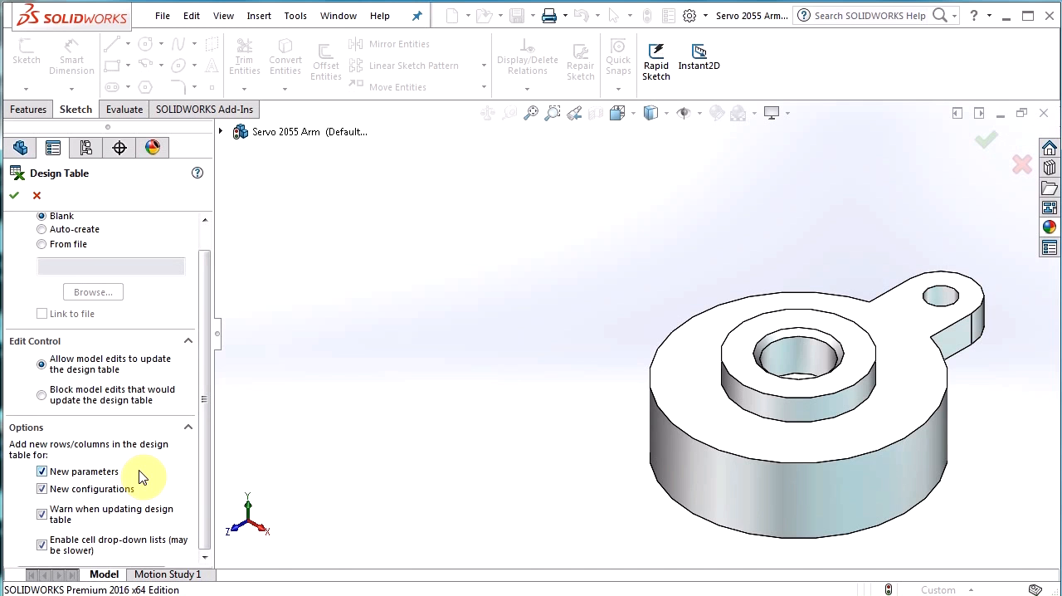
{"action": "left_click", "coordinate": [13, 196]}
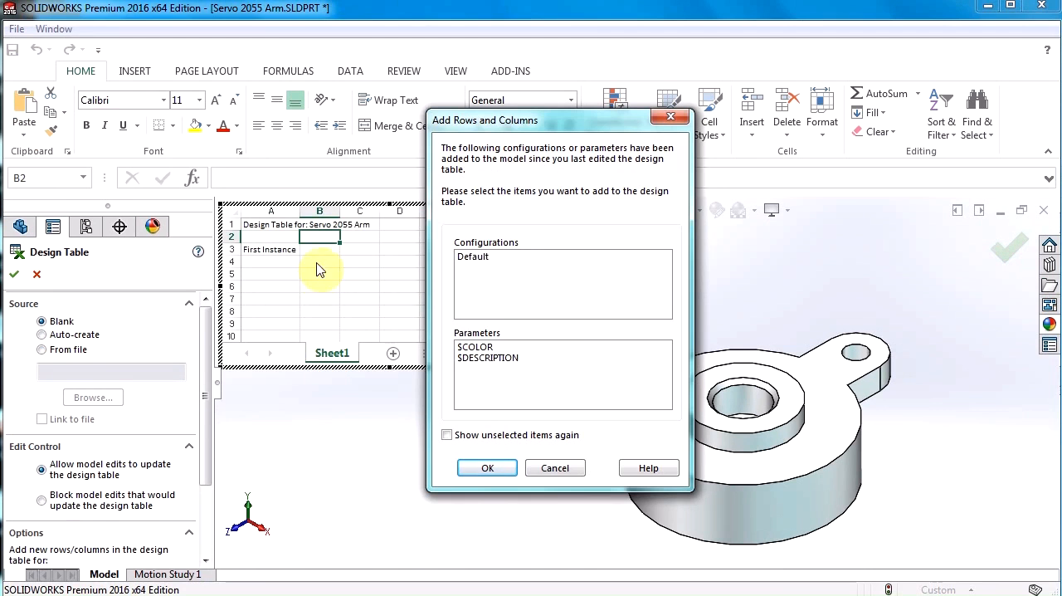
Add the Default configuration to the design table, leaving the $COLOR and $DESCRIPTION parameters out.
{"action": "left_click", "coordinate": [480, 259]}
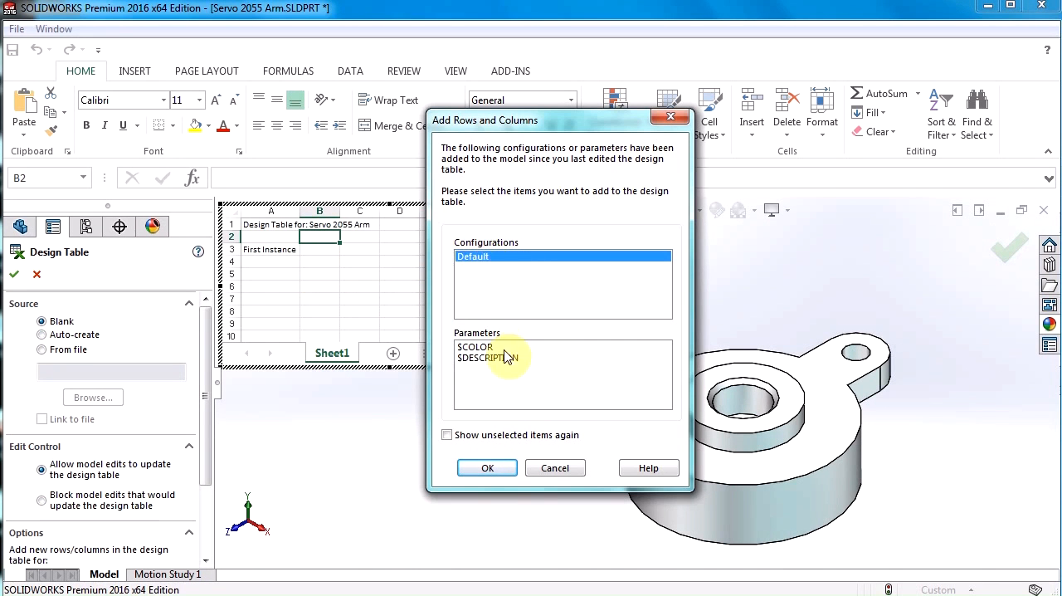
{"action": "left_click", "coordinate": [485, 468]}
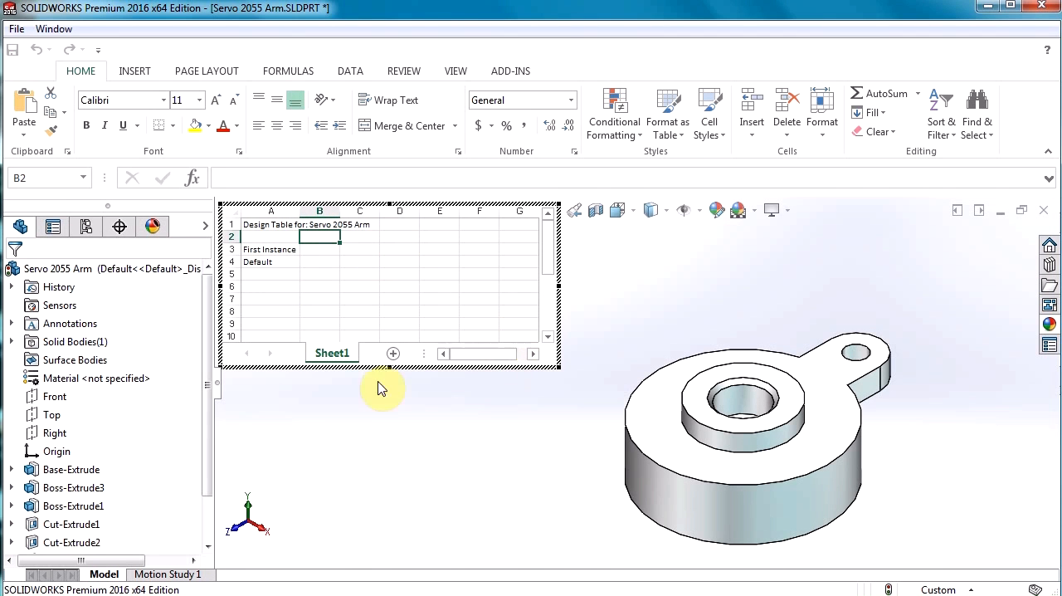
Display the Shaft Hole feature's dimensions and delete the $STATE@Shaft Hole column from the design table.
{"action": "left_click_drag", "start_coordinate": [207, 454], "coordinate": [176, 508]}
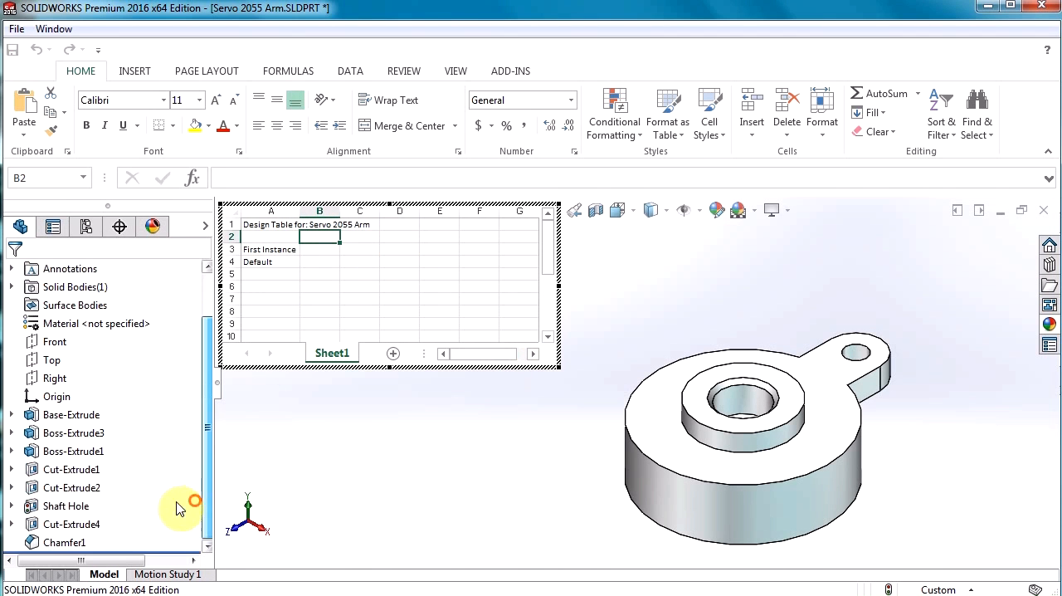
{"action": "double_click", "coordinate": [69, 515]}
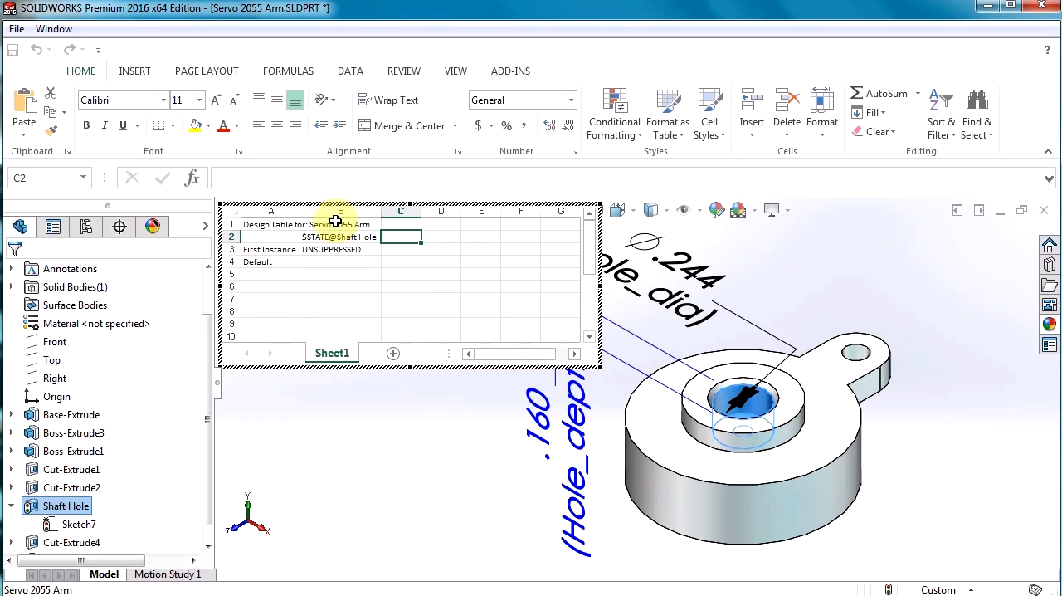
{"action": "left_click", "coordinate": [335, 210]}
{"action": "right_click", "coordinate": [335, 209]}
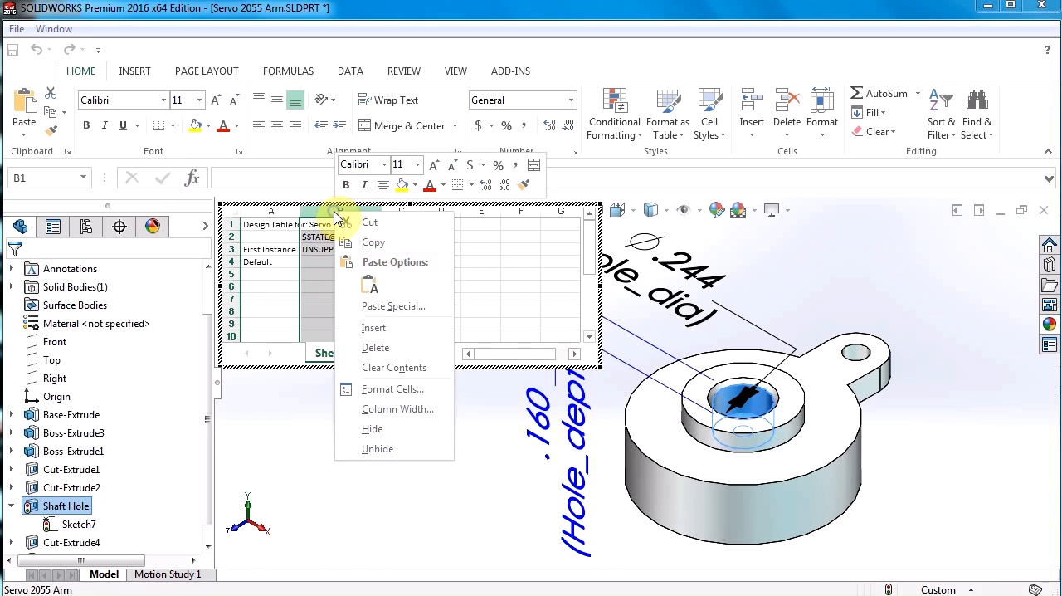
{"action": "left_click", "coordinate": [377, 347]}
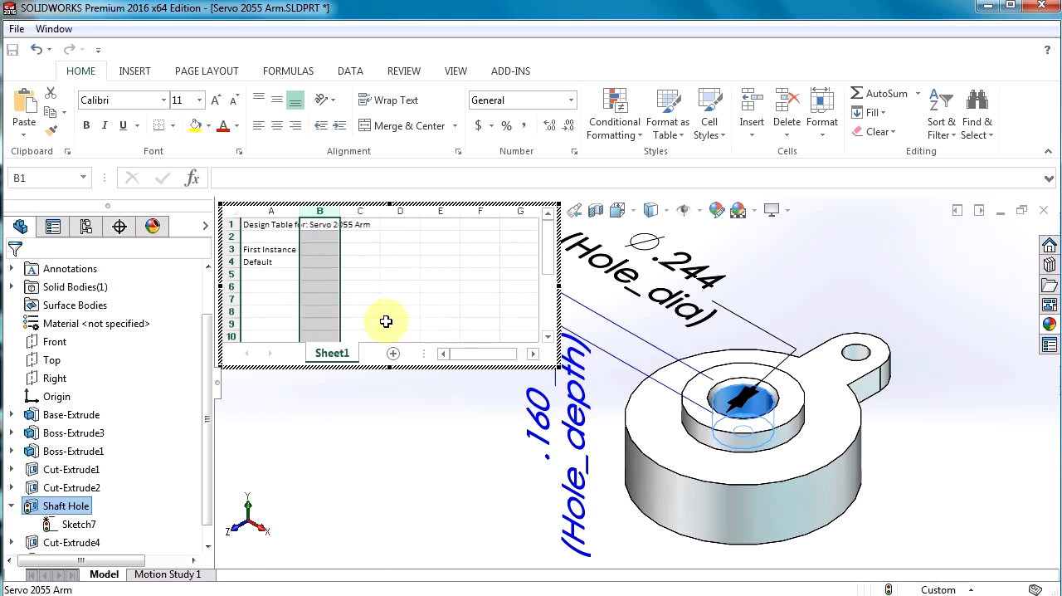
Add the Hole_dia and Hole_depth dimensions from the model as columns in row 2, starting at cell B2.
{"action": "left_click", "coordinate": [322, 236]}
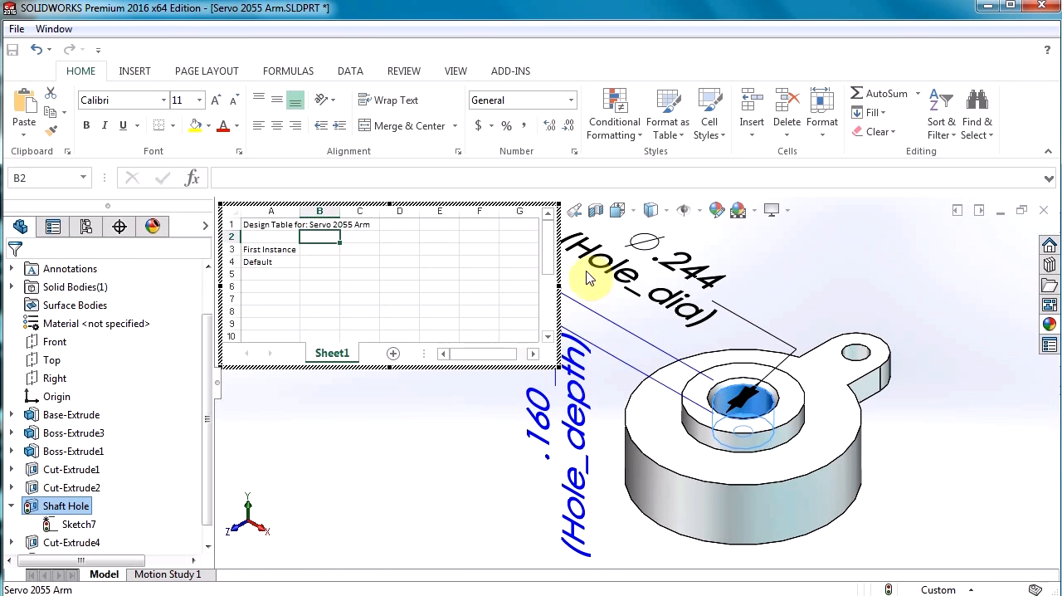
{"action": "double_click", "coordinate": [687, 280]}
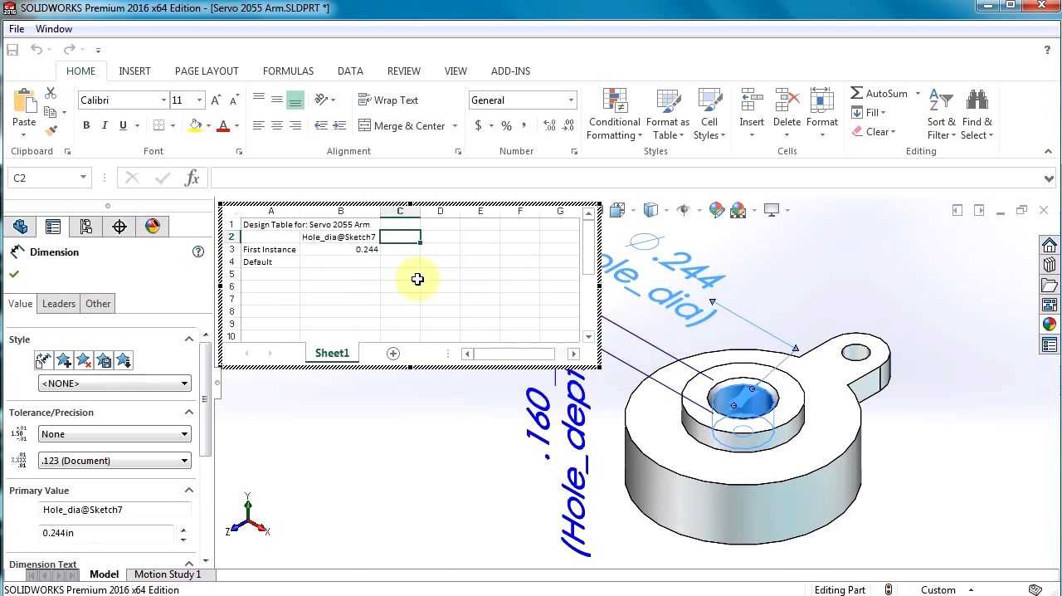
{"action": "double_click", "coordinate": [555, 405]}
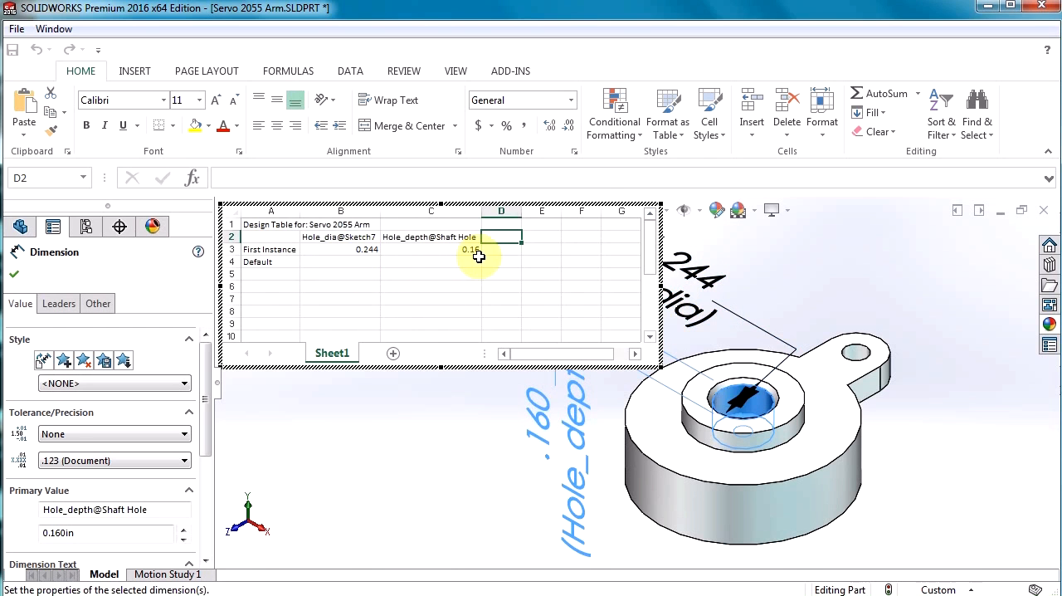
Rename the First Instance configuration as Initial and add a configuration named Final in cell A5.
{"action": "left_click", "coordinate": [273, 251]}
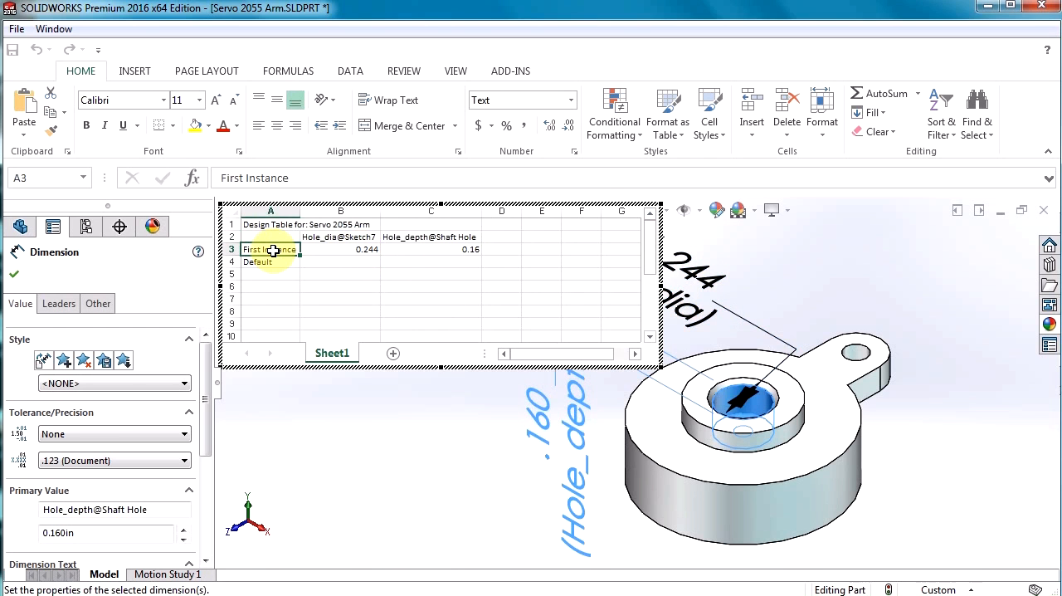
{"action": "type", "text": "Initial"}
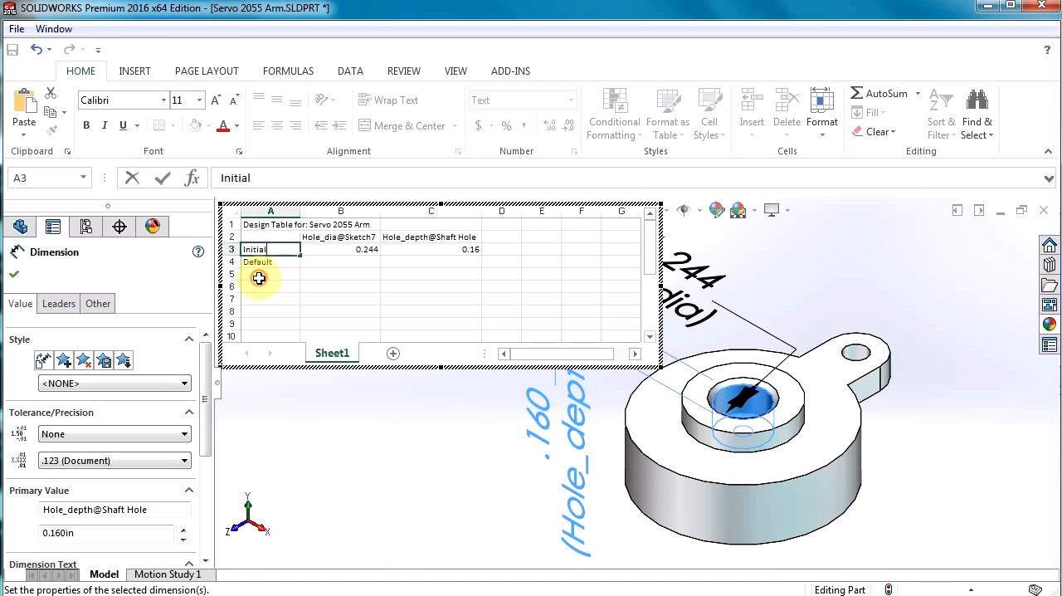
{"action": "left_click", "coordinate": [259, 276]}
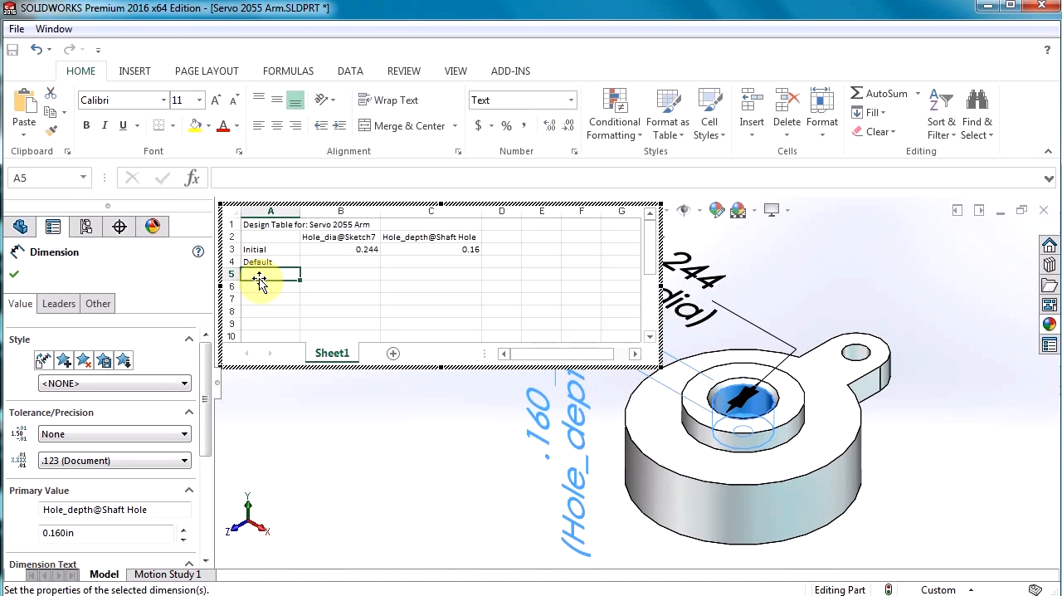
{"action": "type", "text": "Final"}
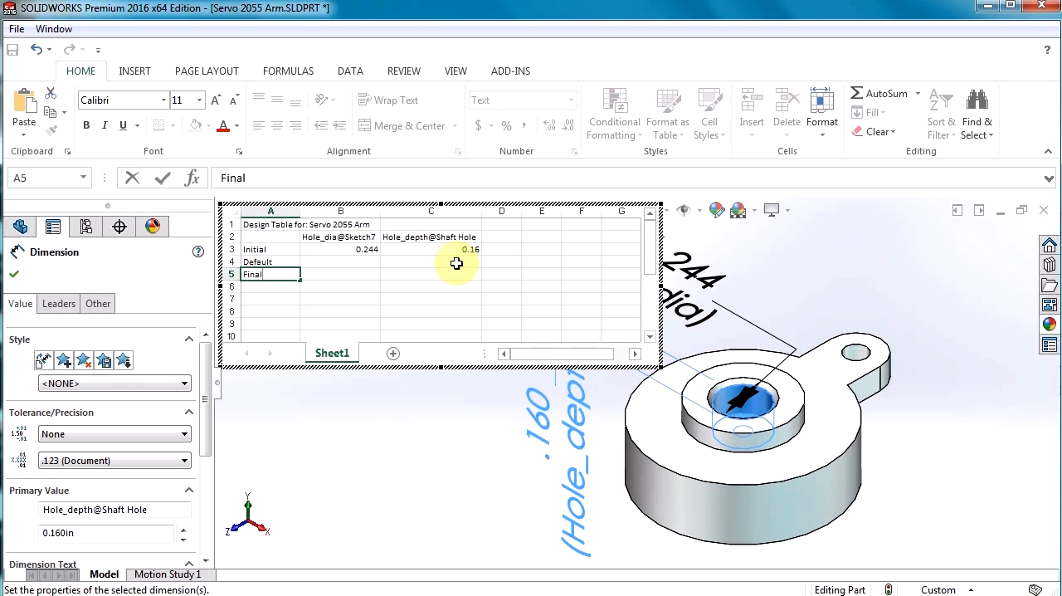
Copy the Initial configuration's hole diameter and depth values into the Default row.
{"action": "left_click", "coordinate": [360, 262]}
{"action": "left_click_drag", "start_coordinate": [353, 247], "coordinate": [411, 252]}
{"action": "key", "text": "ctrl+c"}
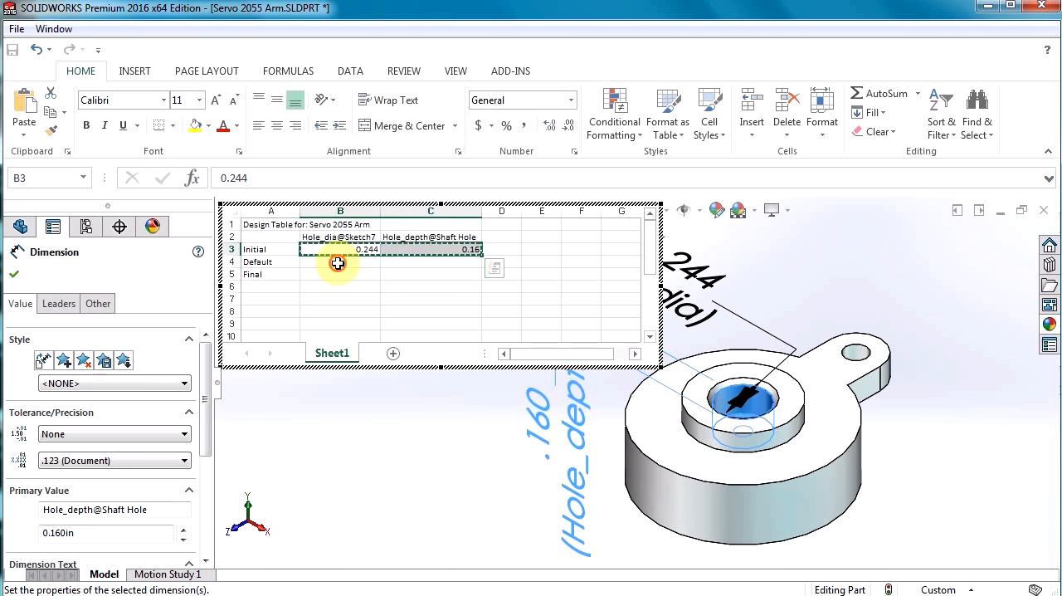
{"action": "left_click", "coordinate": [338, 263]}
{"action": "key", "text": "ctrl+c"}
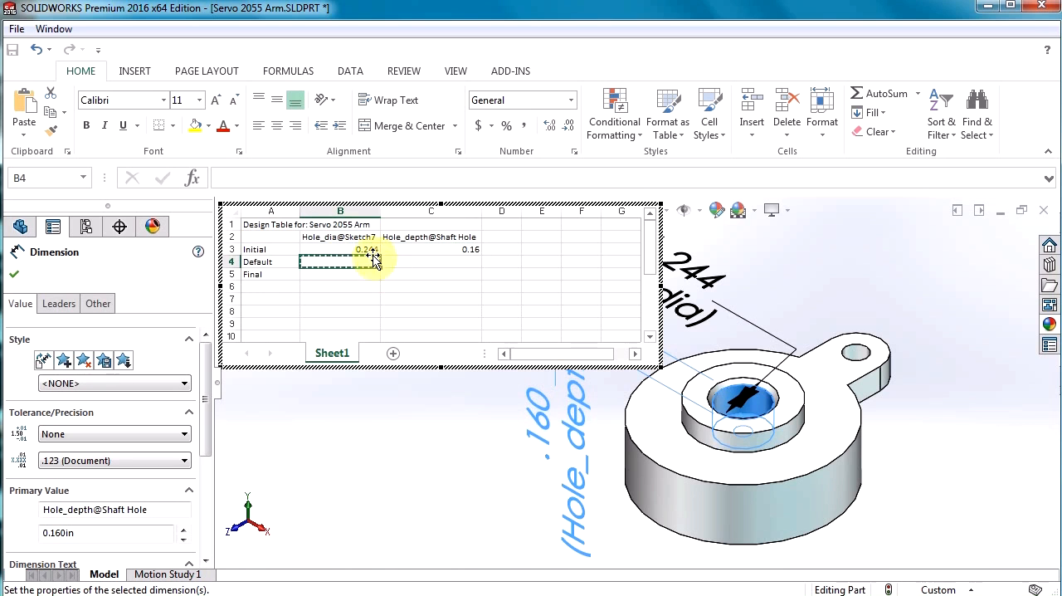
{"action": "left_click_drag", "start_coordinate": [369, 249], "coordinate": [427, 253]}
{"action": "key", "text": "ctrl+c"}
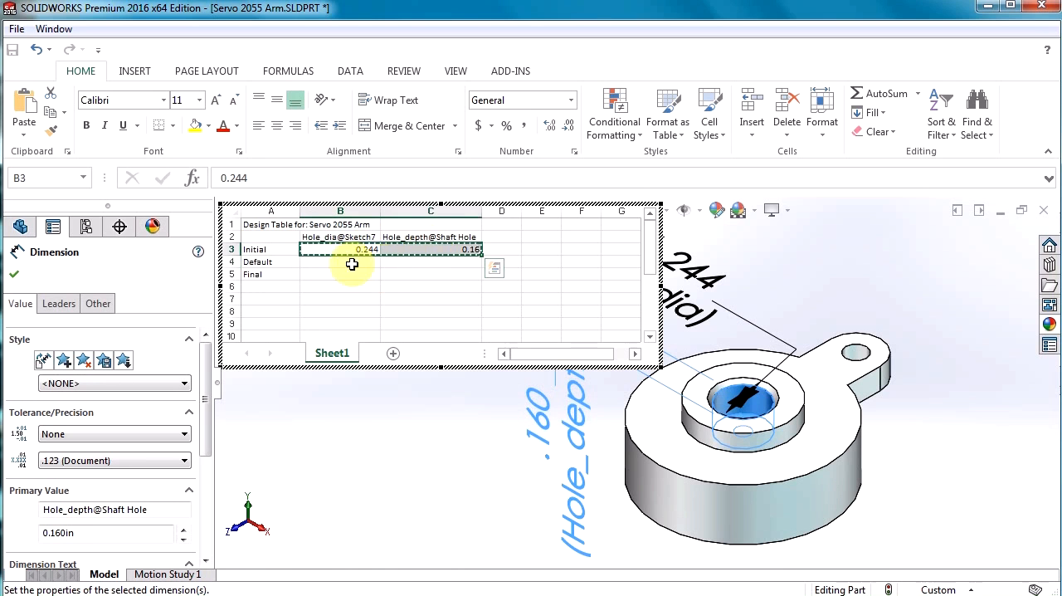
{"action": "left_click", "coordinate": [344, 263]}
{"action": "key", "text": "ctrl+v"}
Set the Final configuration's Hole_dia to 0.35 and Hole_depth to 0.08.
{"action": "left_click", "coordinate": [339, 275]}
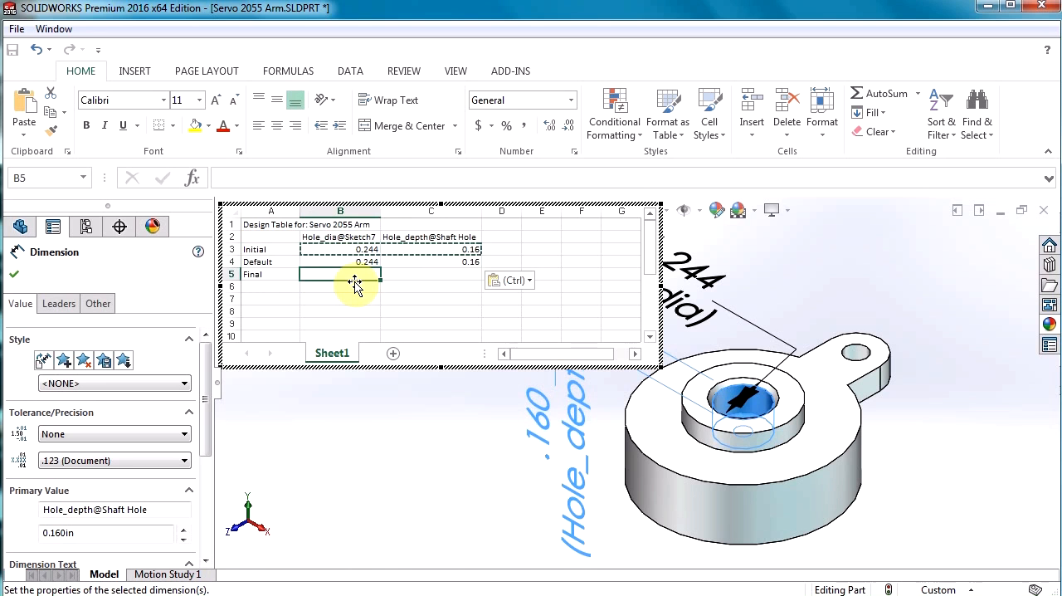
{"action": "type", "text": ".35"}
{"action": "key", "text": "Tab"}
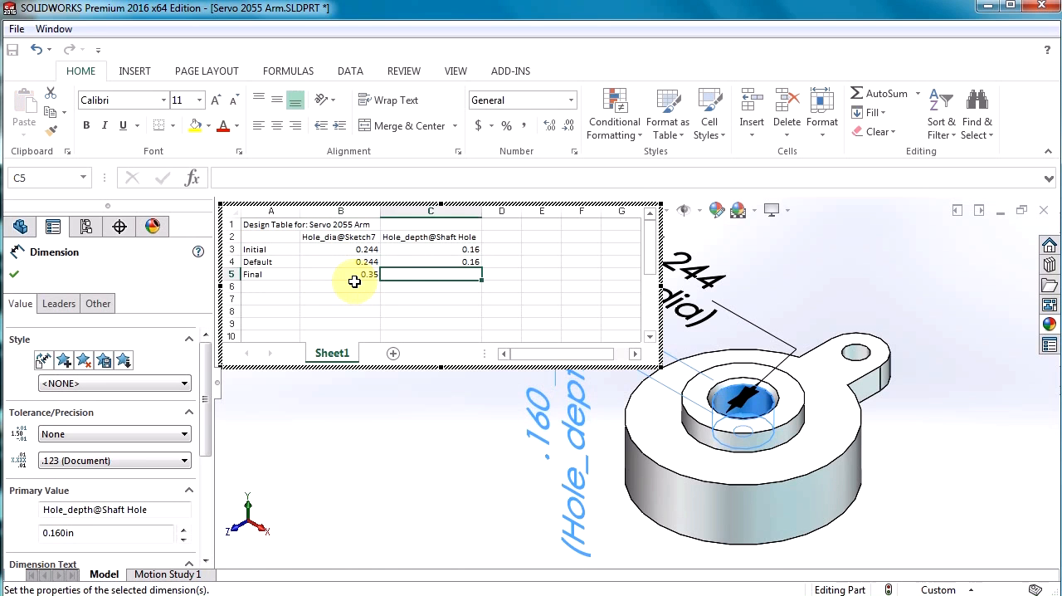
{"action": "type", "text": "."}
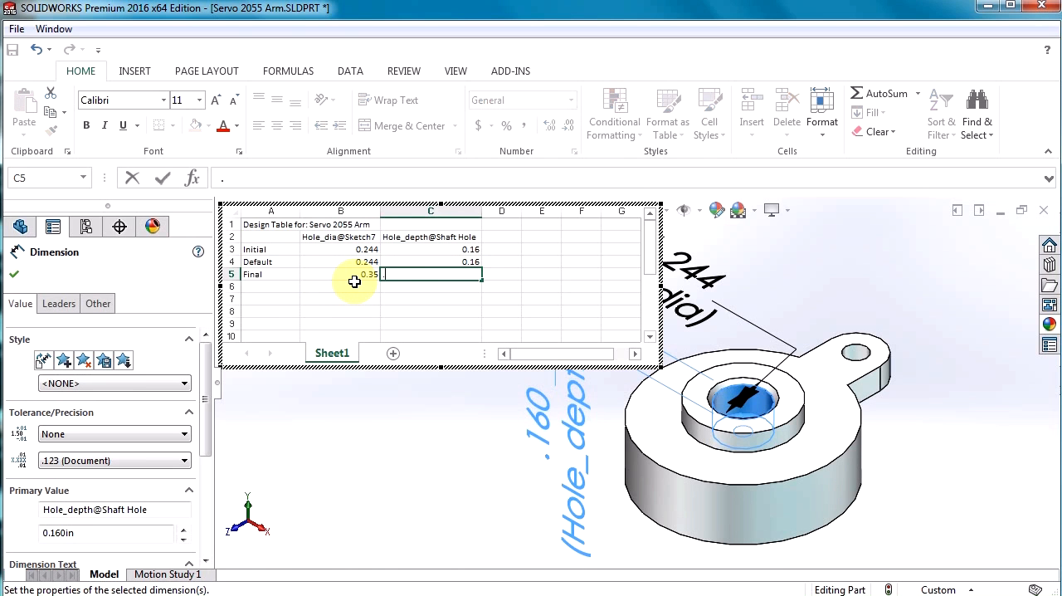
{"action": "type", "text": "08"}
{"action": "key", "text": "Tab"}
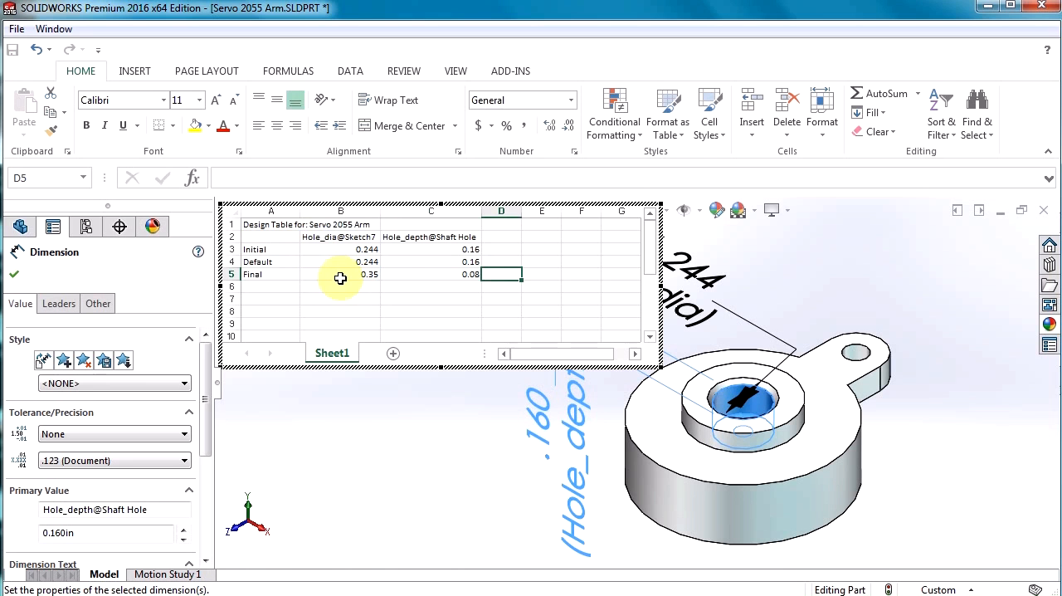
Close the design table to generate its configurations and dismiss the notice.
{"action": "left_click", "coordinate": [358, 440]}
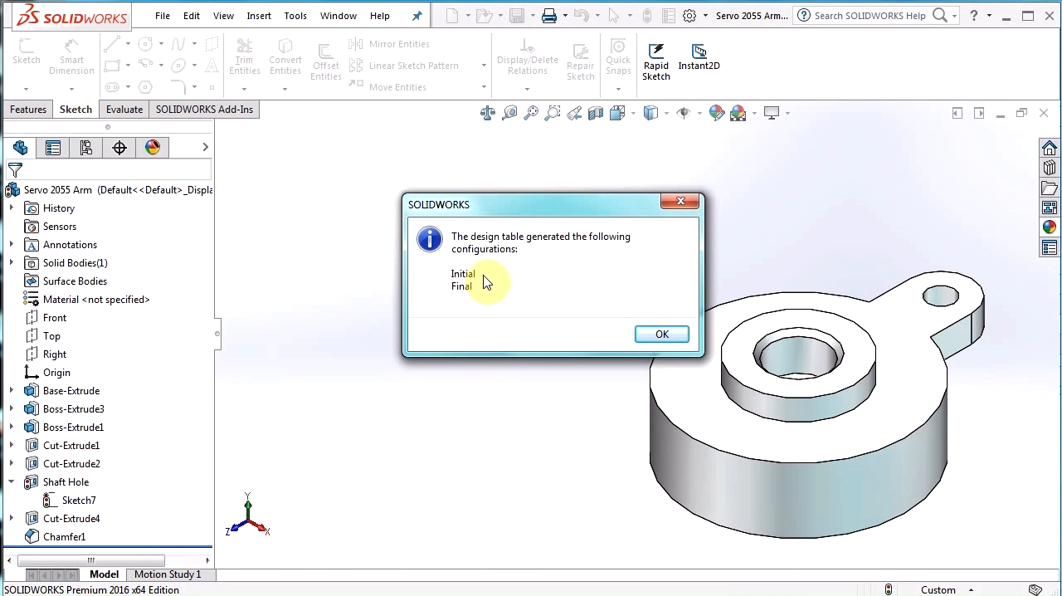
{"action": "left_click", "coordinate": [660, 336]}
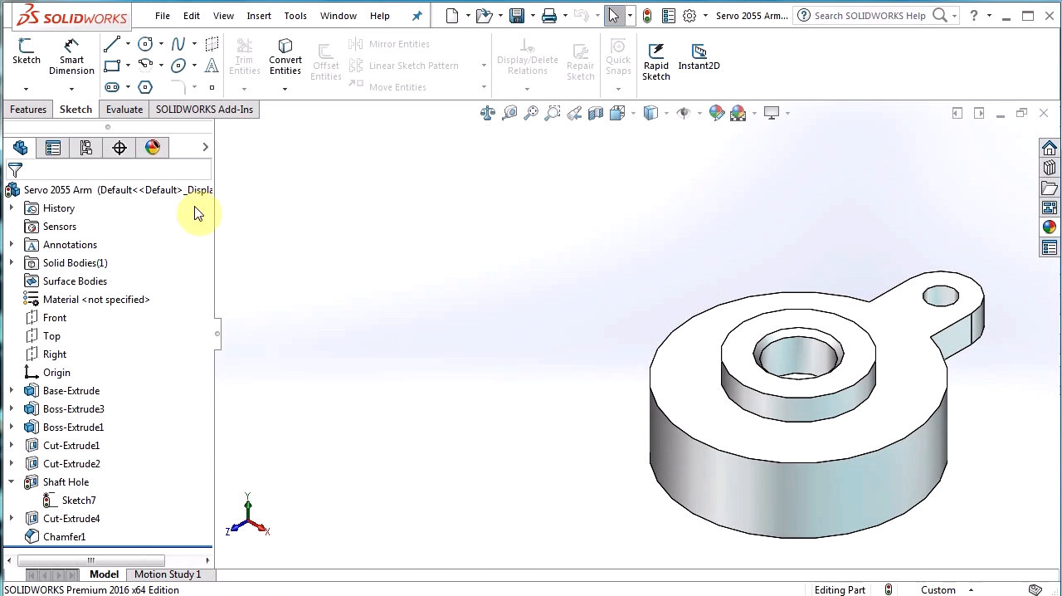
Activate the Final configuration from the configuration list and check the shaft hole's dimensions in the model.
{"action": "left_click", "coordinate": [93, 155]}
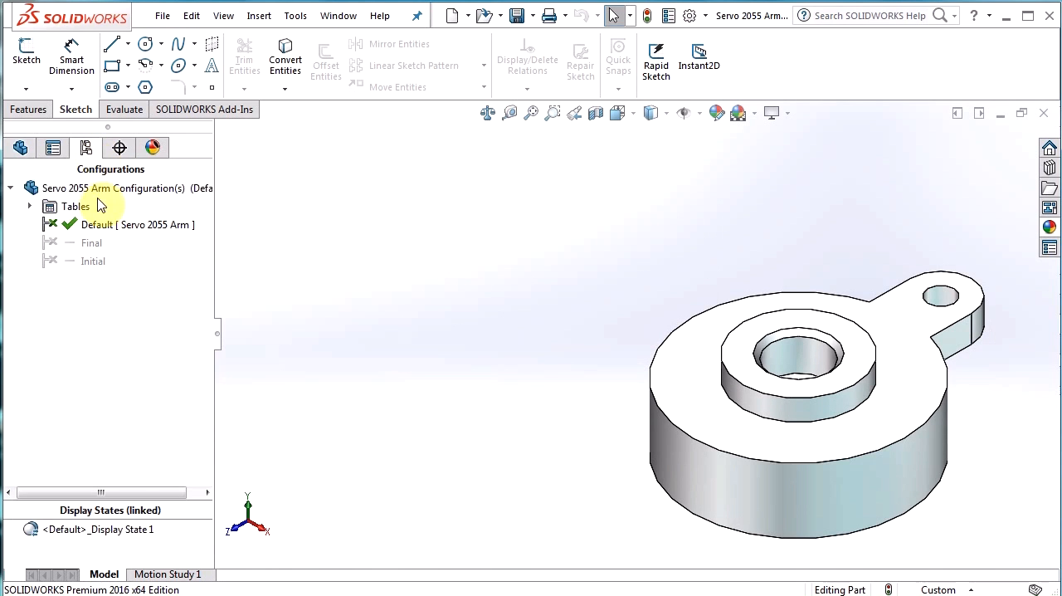
{"action": "double_click", "coordinate": [75, 245]}
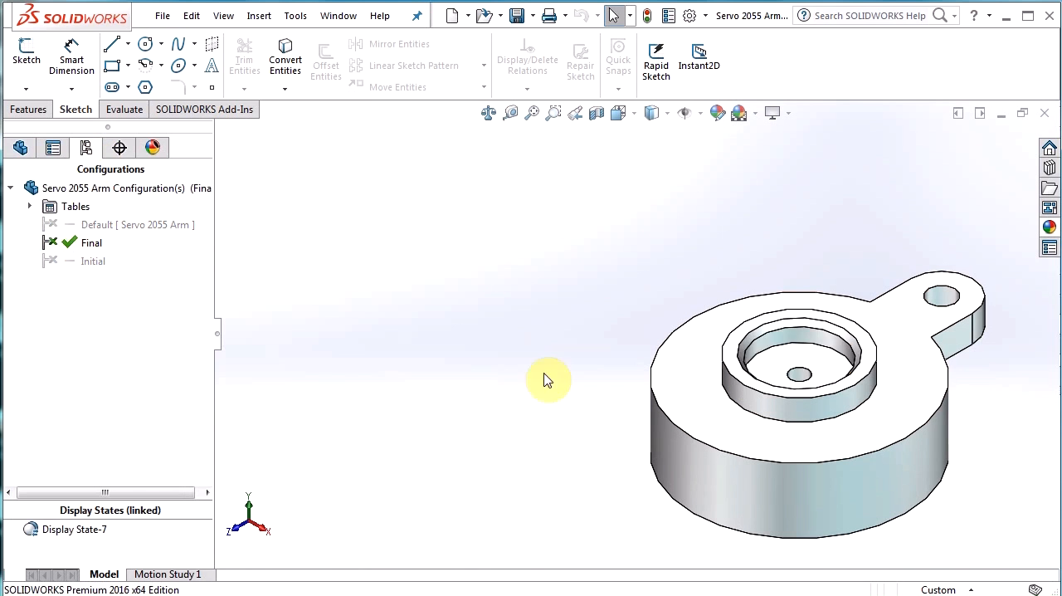
{"action": "left_click", "coordinate": [801, 343]}
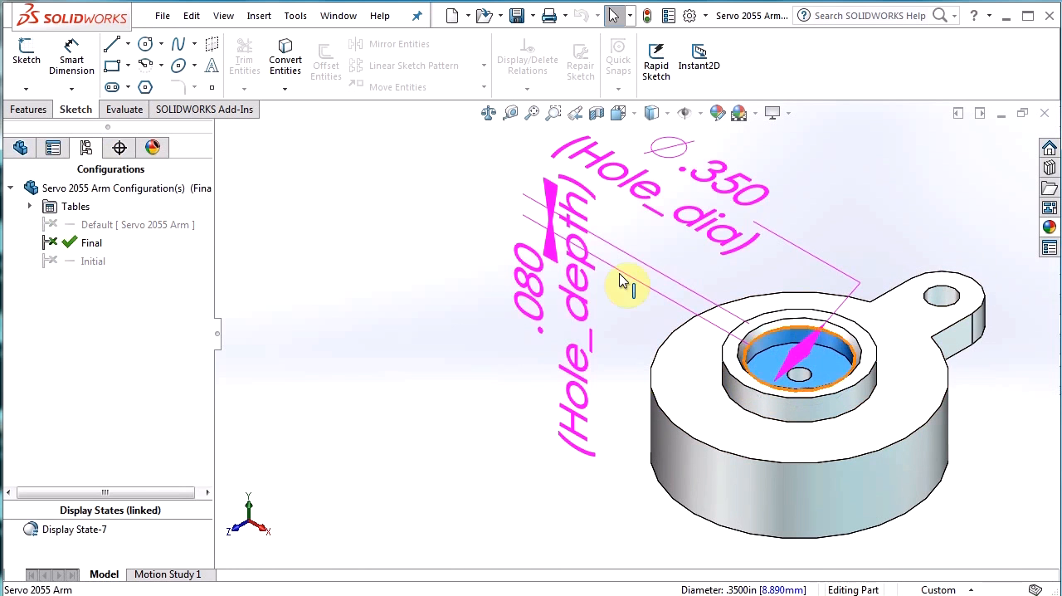
{"action": "left_click", "coordinate": [354, 328]}
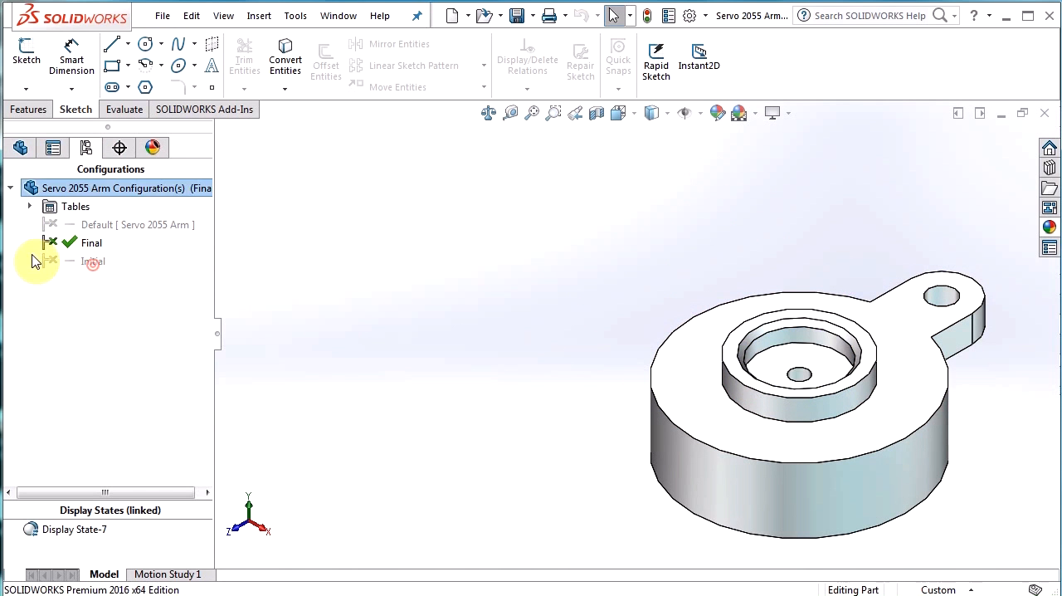
Activate the Initial configuration to check its shaft hole, and return to the Default configuration with a rebuild.
{"action": "double_click", "coordinate": [66, 261]}
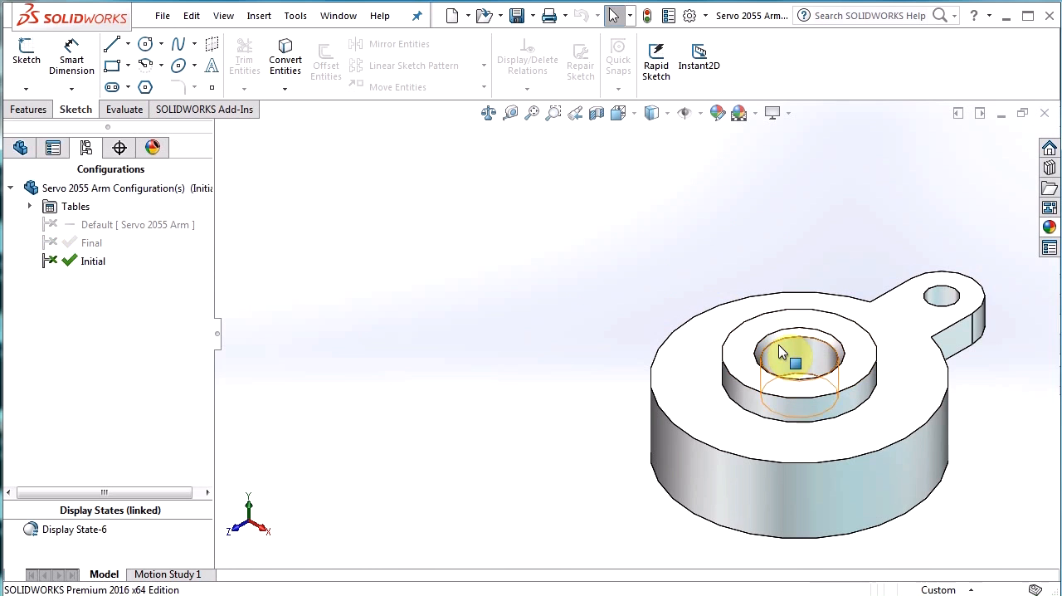
{"action": "left_click", "coordinate": [110, 231]}
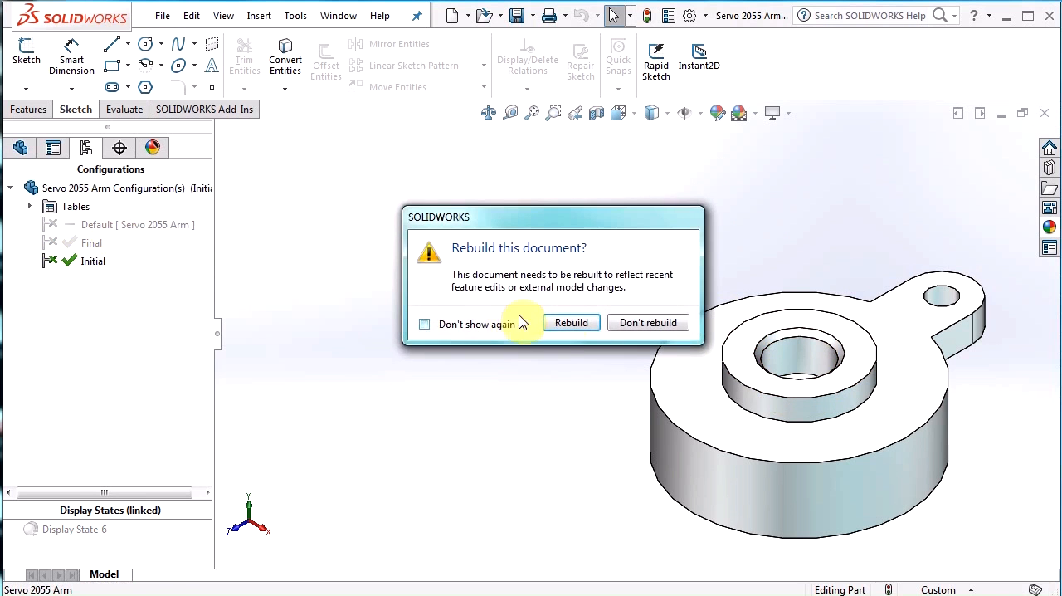
{"action": "left_click", "coordinate": [544, 318]}
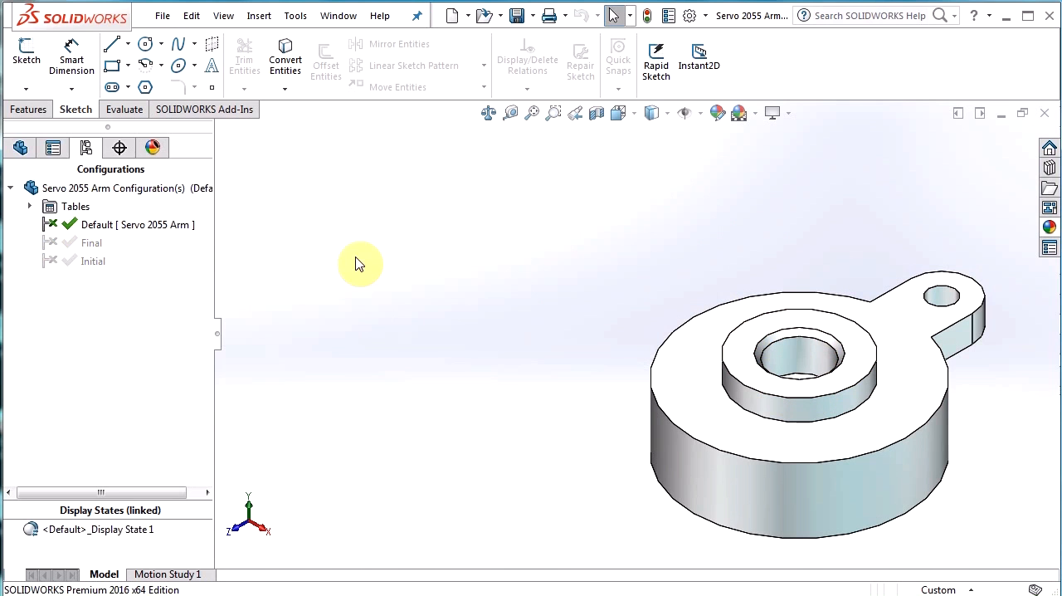
Open the design table for editing in a new window without adding $PARTNUMBER, and enlarge the worksheet window.
{"action": "left_click", "coordinate": [29, 206]}
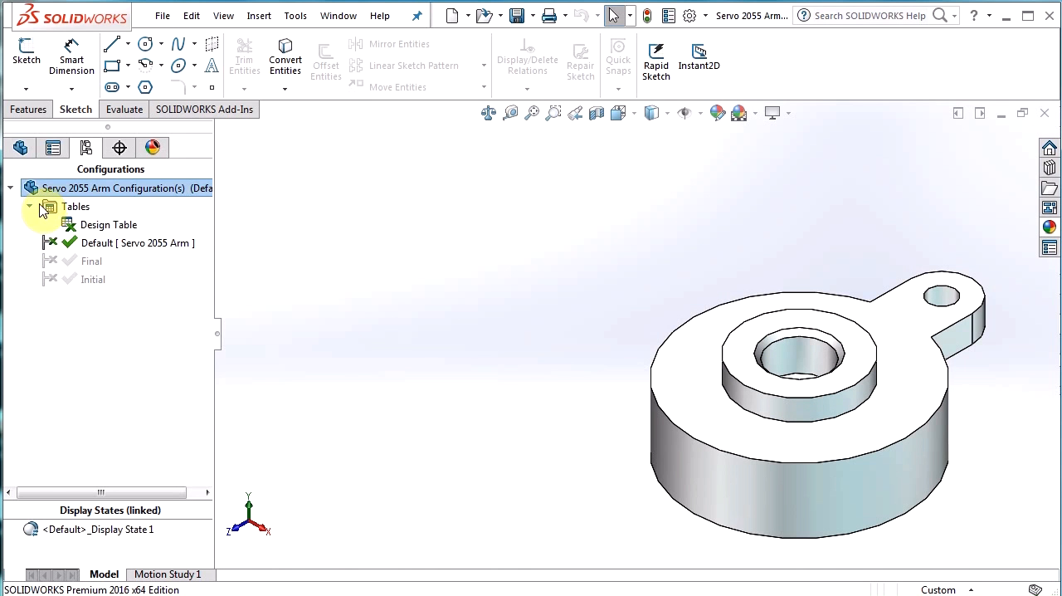
{"action": "right_click", "coordinate": [109, 226]}
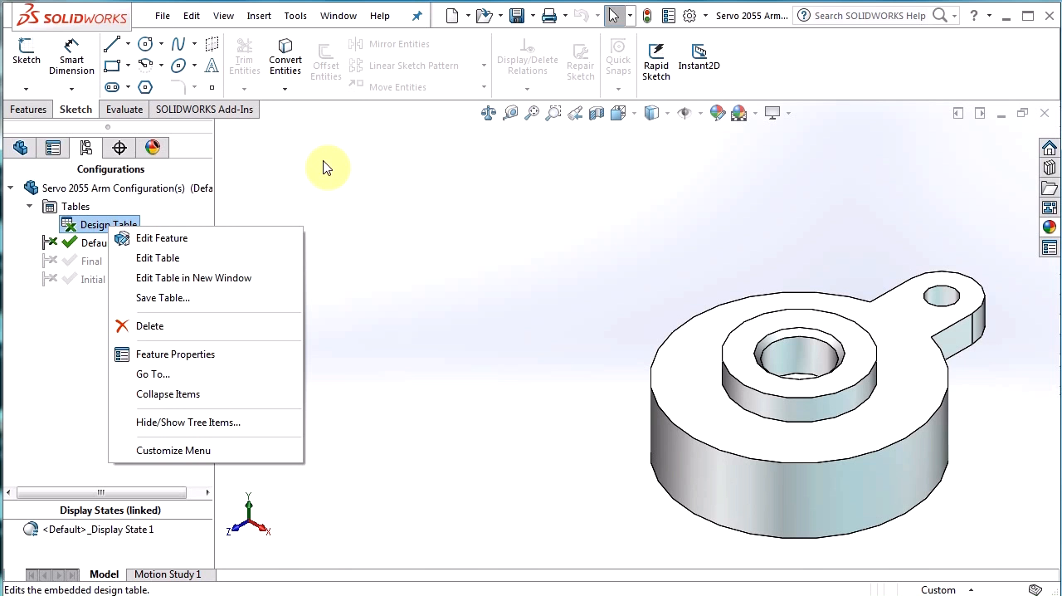
{"action": "left_click", "coordinate": [203, 279]}
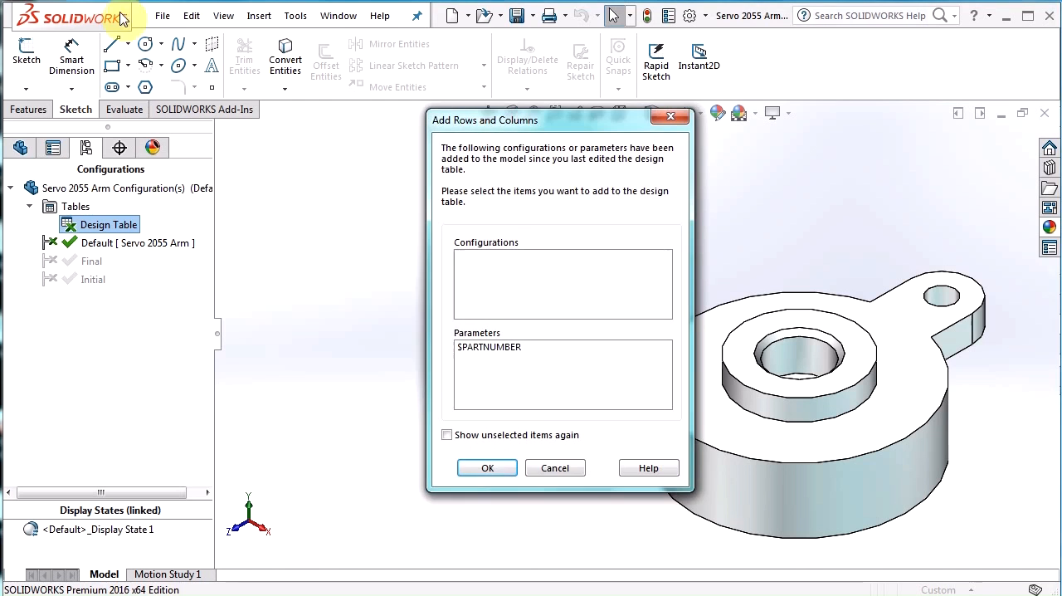
{"action": "left_click", "coordinate": [489, 468]}
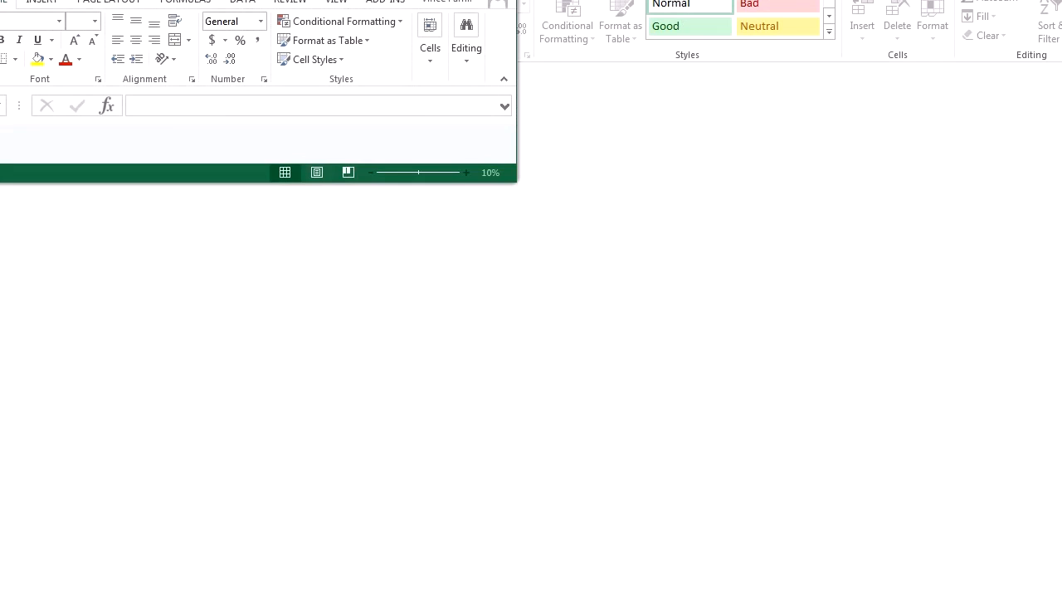
{"action": "left_click_drag", "start_coordinate": [358, 0], "coordinate": [222, 19]}
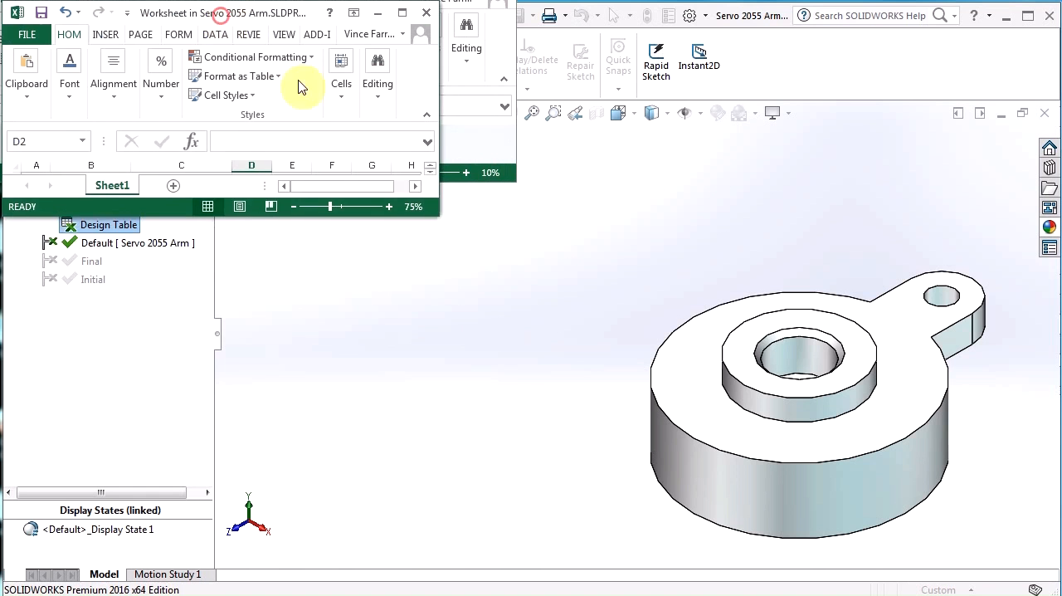
{"action": "left_click_drag", "start_coordinate": [437, 214], "coordinate": [833, 520]}
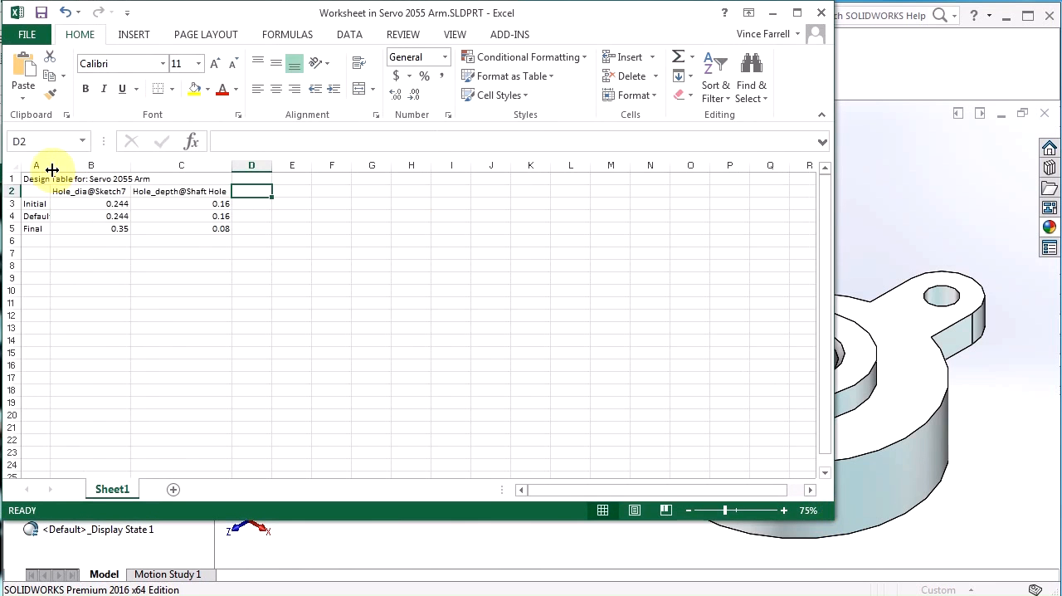
Widen column A and add a Middle configuration row with hole diameter 0.3 and hole depth 0.12.
{"action": "left_click_drag", "start_coordinate": [52, 169], "coordinate": [83, 169]}
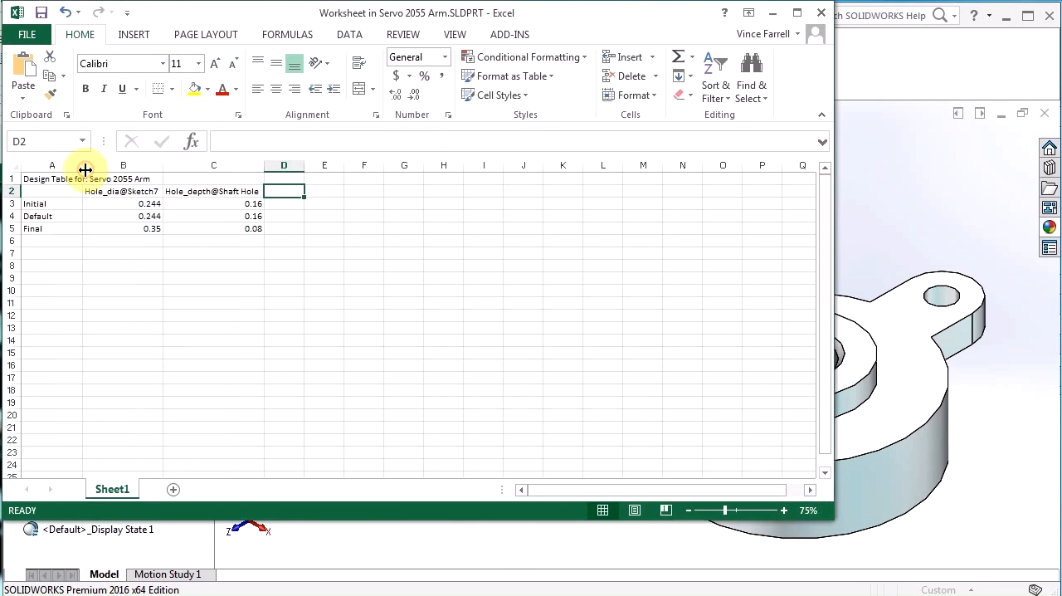
{"action": "left_click", "coordinate": [56, 242]}
{"action": "type", "text": "Middle"}
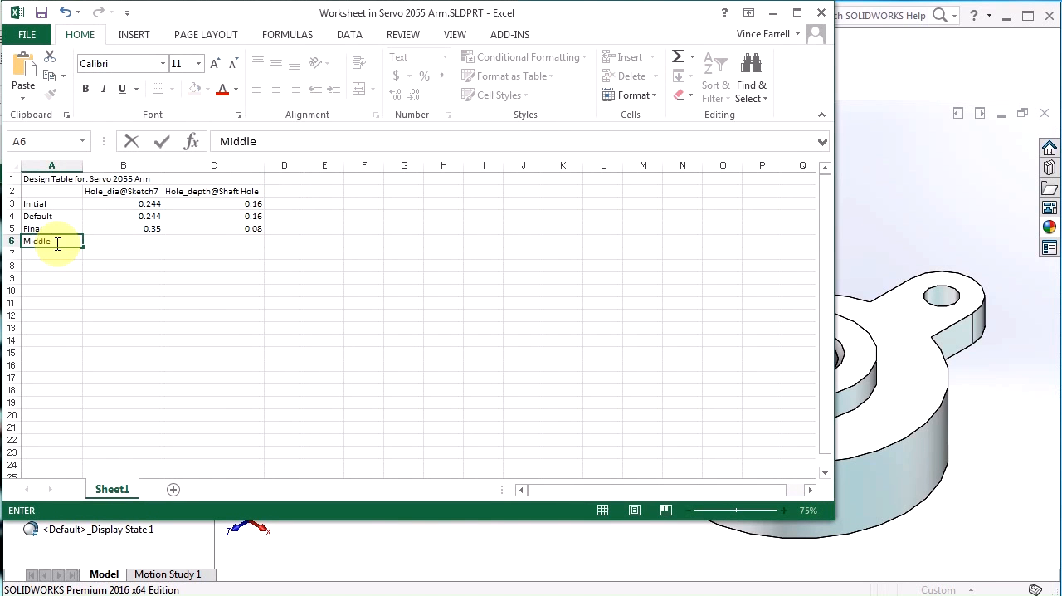
{"action": "key", "text": "Tab"}
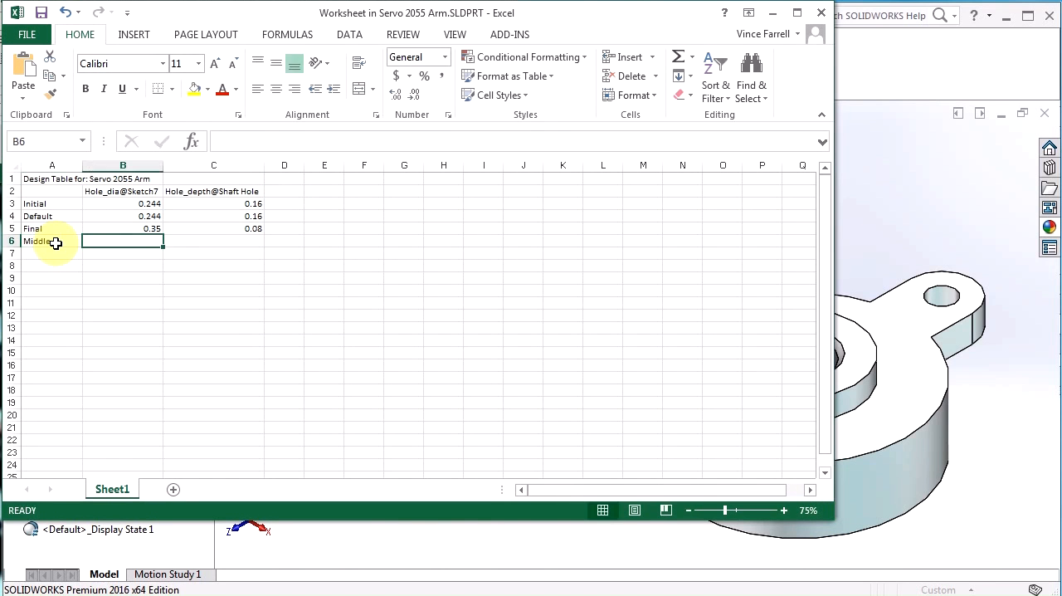
{"action": "type", "text": "0.3"}
{"action": "key", "text": "Tab"}
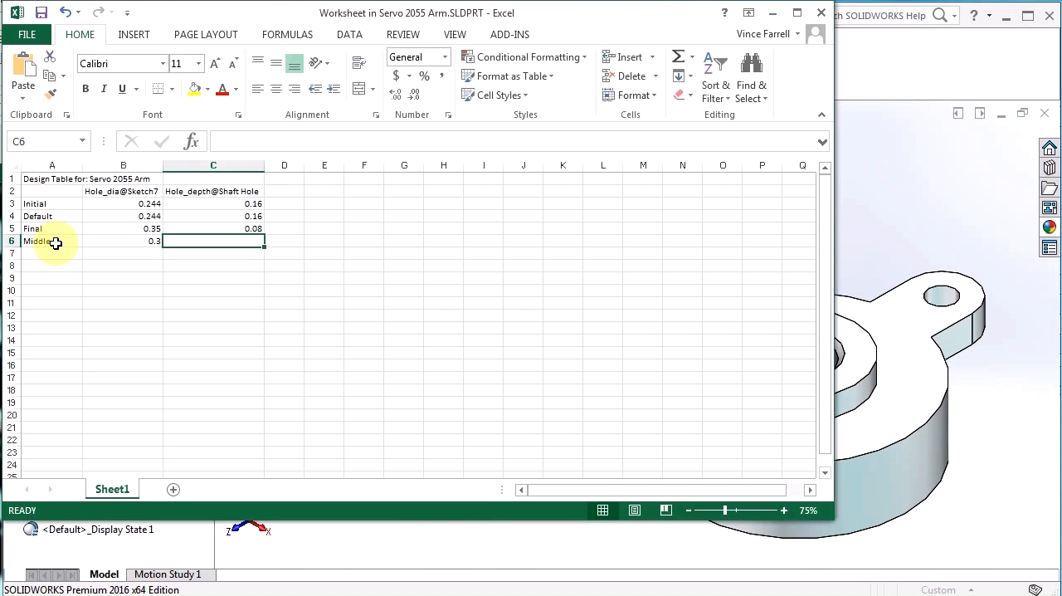
{"action": "type", "text": ".12"}
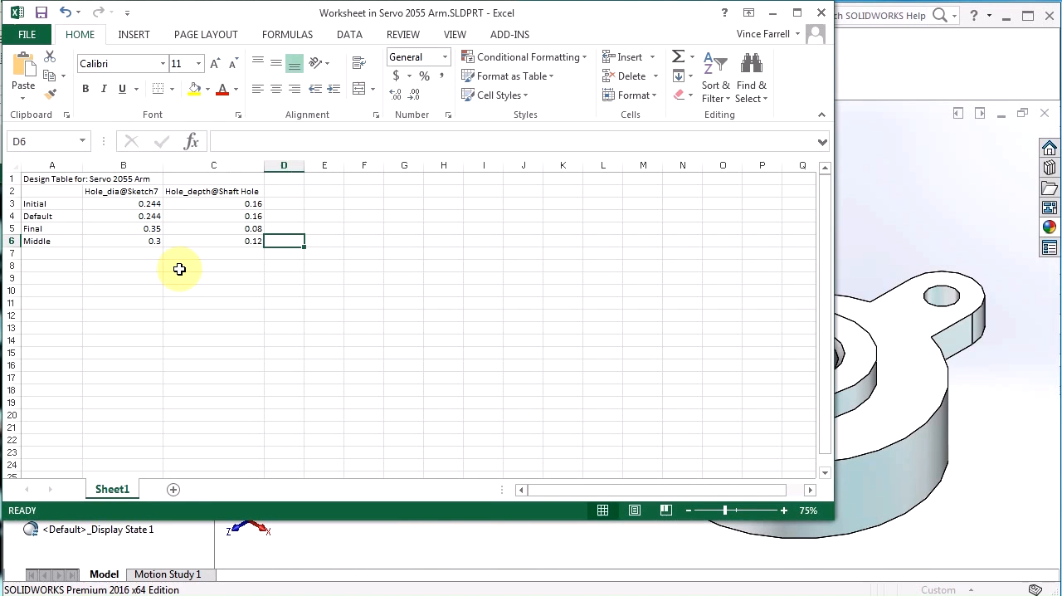
Close the design table worksheet to generate the Middle configuration, dismiss the notice, and activate Middle.
{"action": "left_click", "coordinate": [822, 14]}
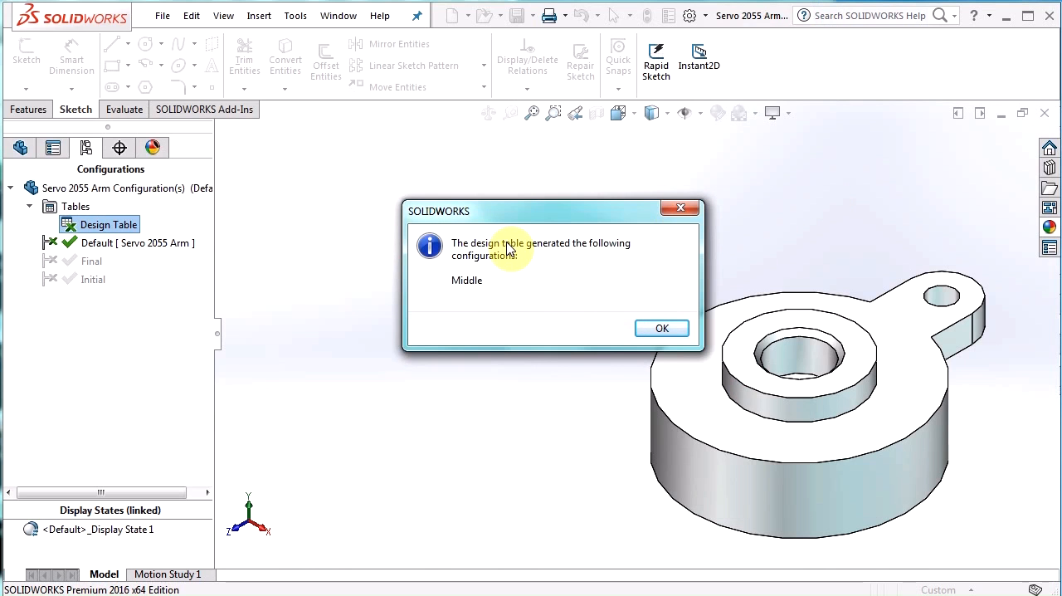
{"action": "left_click", "coordinate": [678, 332]}
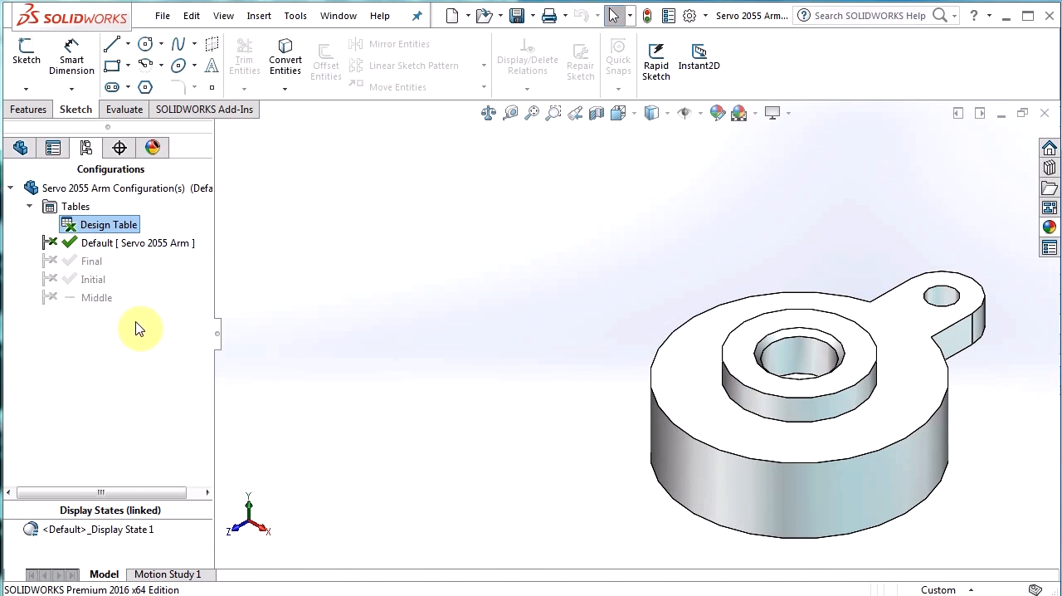
{"action": "double_click", "coordinate": [90, 299]}
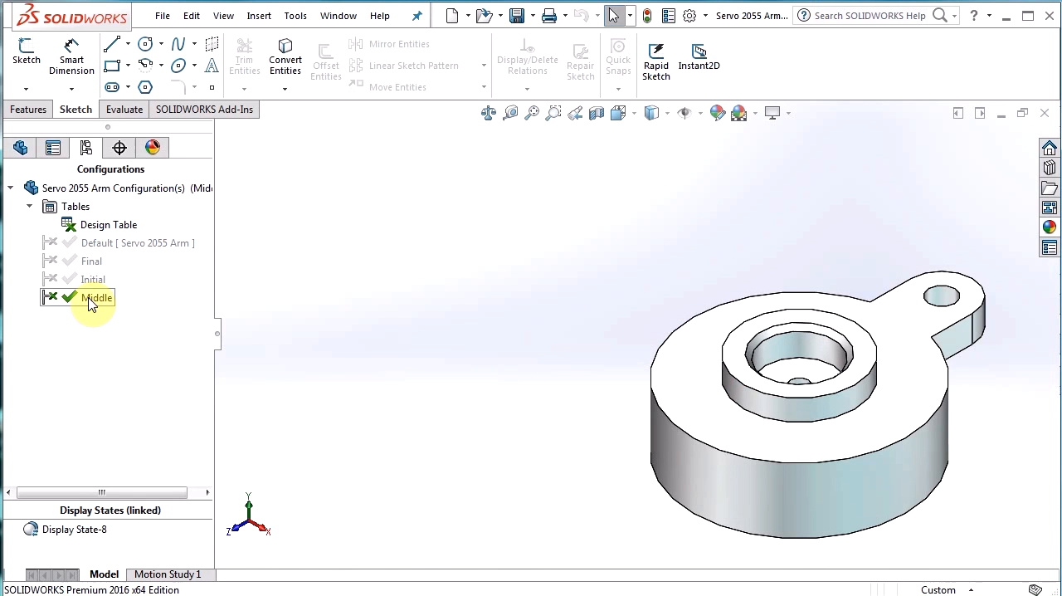
Open the design table's feature settings, review the source, edit control and row/column options, and accept them without edits.
{"action": "right_click", "coordinate": [91, 230]}
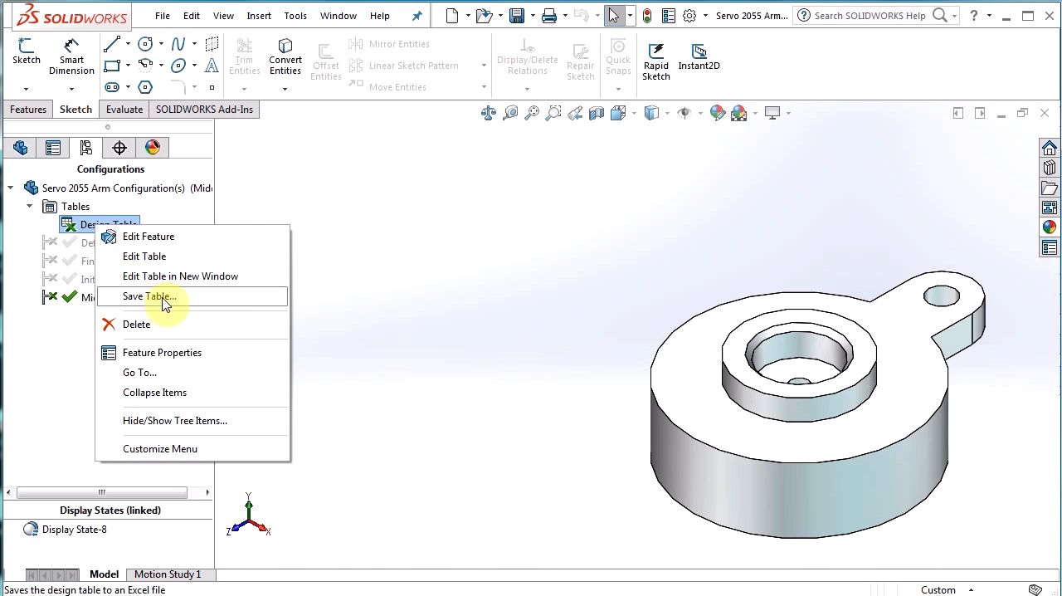
{"action": "left_click", "coordinate": [146, 242]}
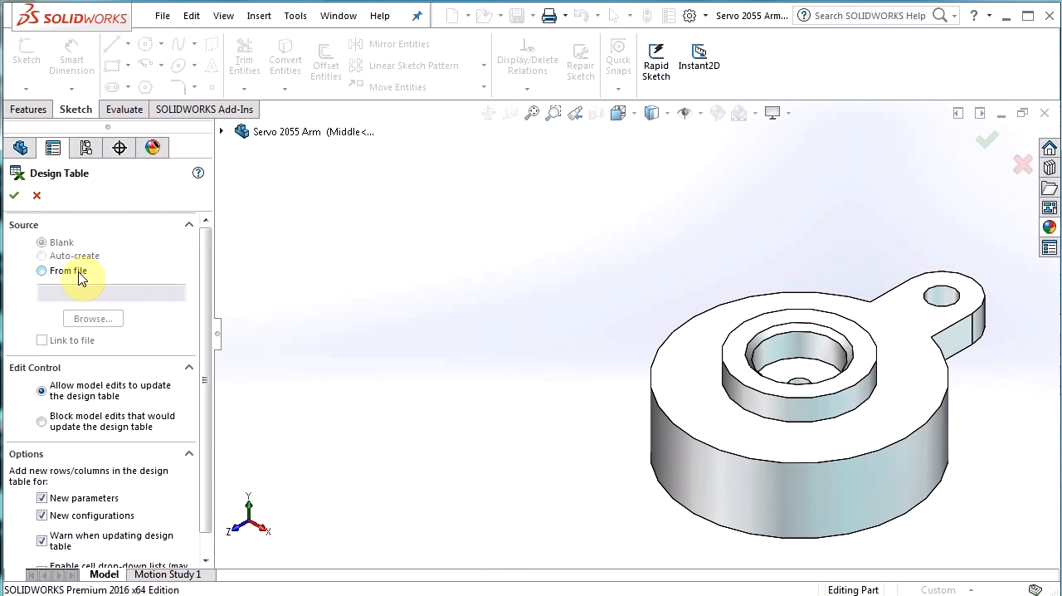
{"action": "key", "text": "ctrl"}
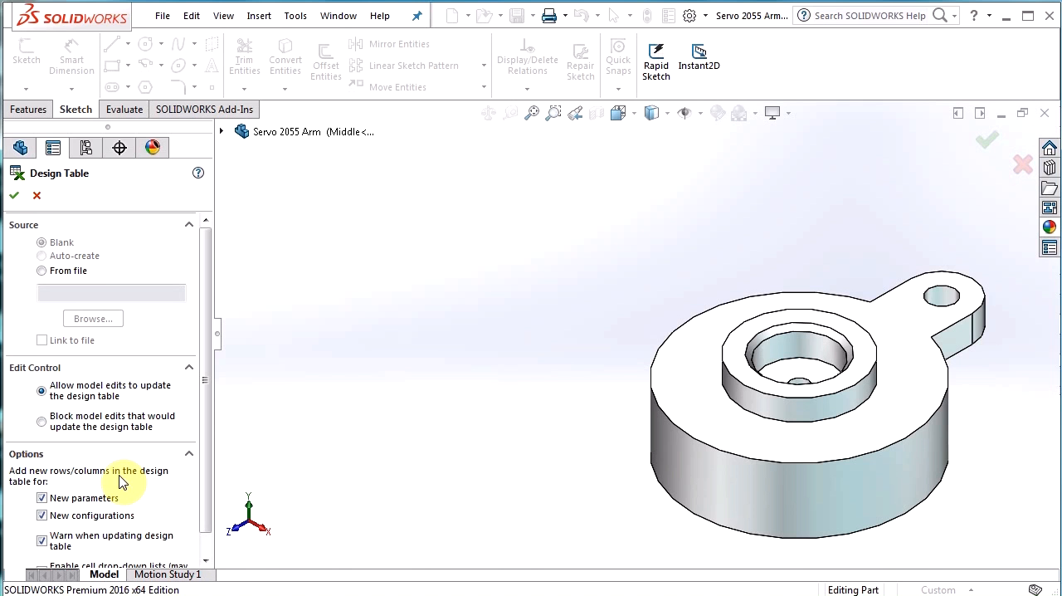
{"action": "left_click", "coordinate": [16, 189]}
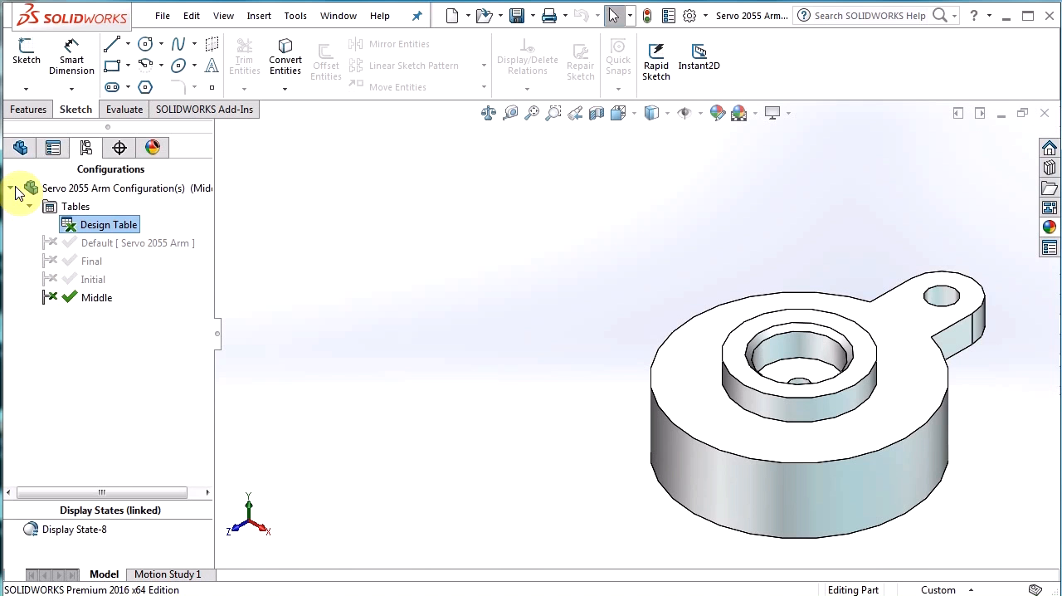